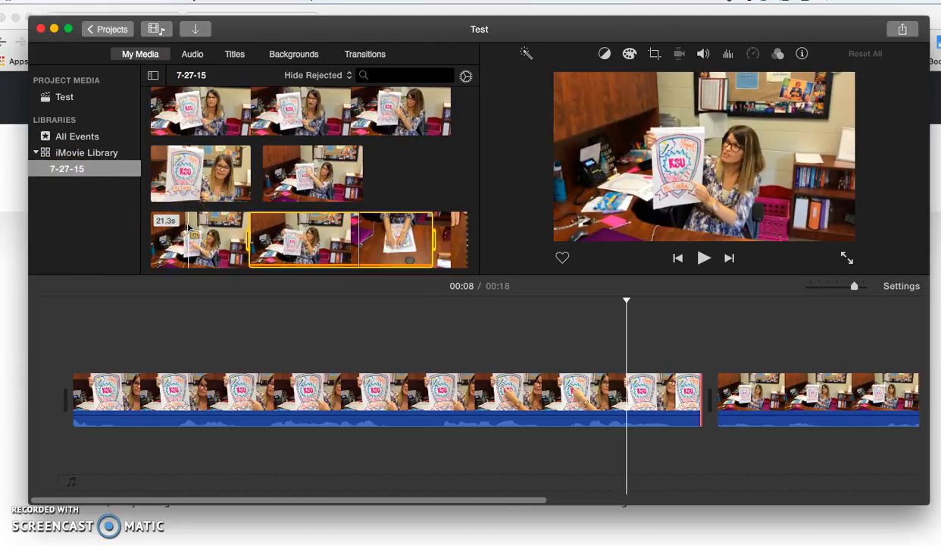
Step: Select a 9.2-second section of the 21.3-second clip in event 7-27-15 and insert it between the two timeline clips
scroll(188, 226, down, 10)
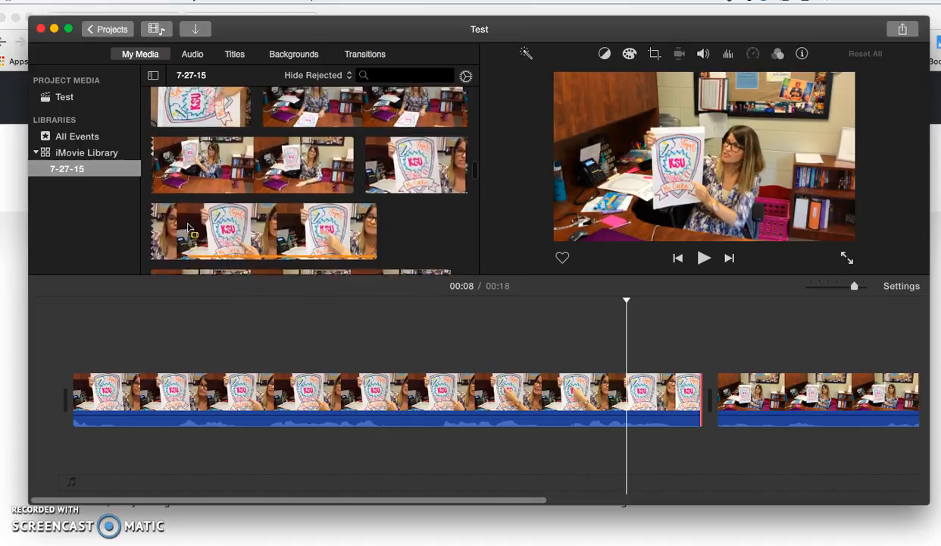
scroll(189, 228, down, 10)
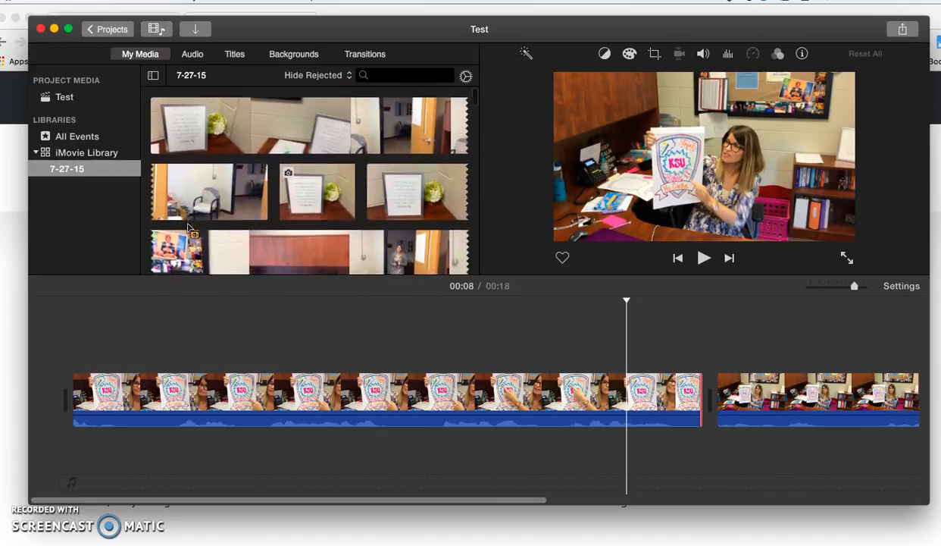
scroll(189, 227, down, 5)
click(285, 116)
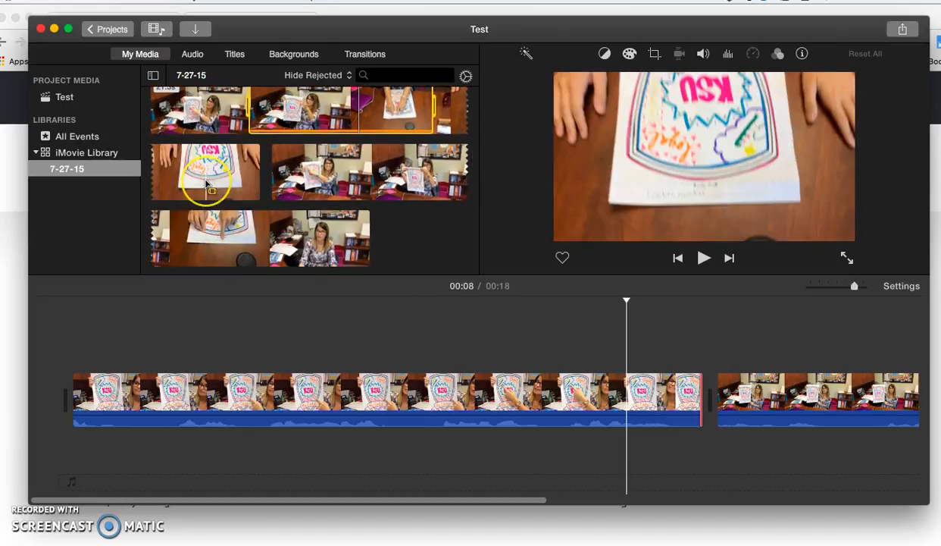
scroll(205, 182, down, 2)
click(205, 215)
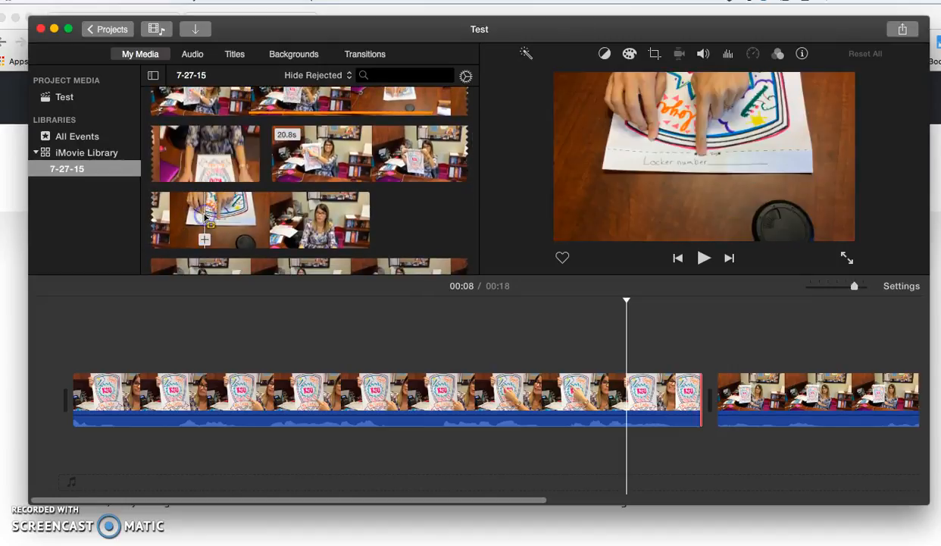
click(211, 154)
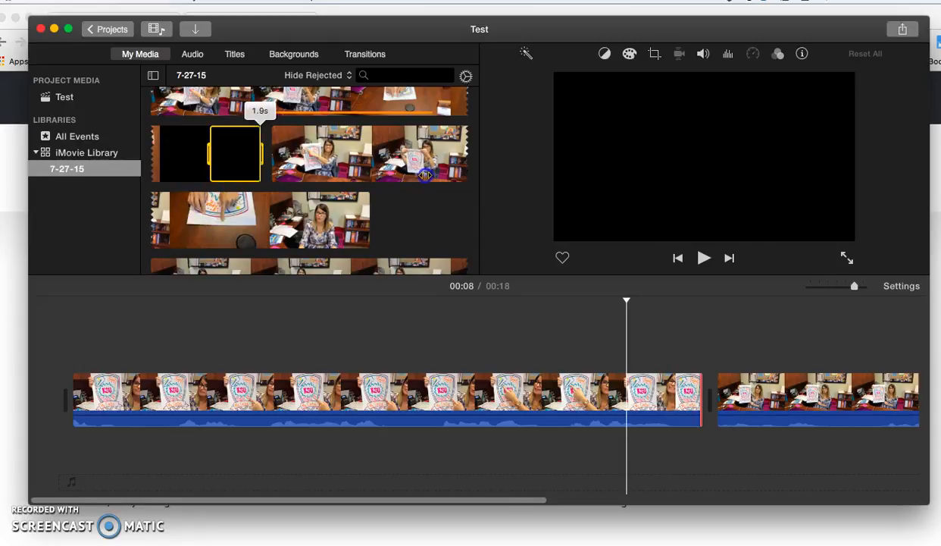
scroll(206, 154, up, 3)
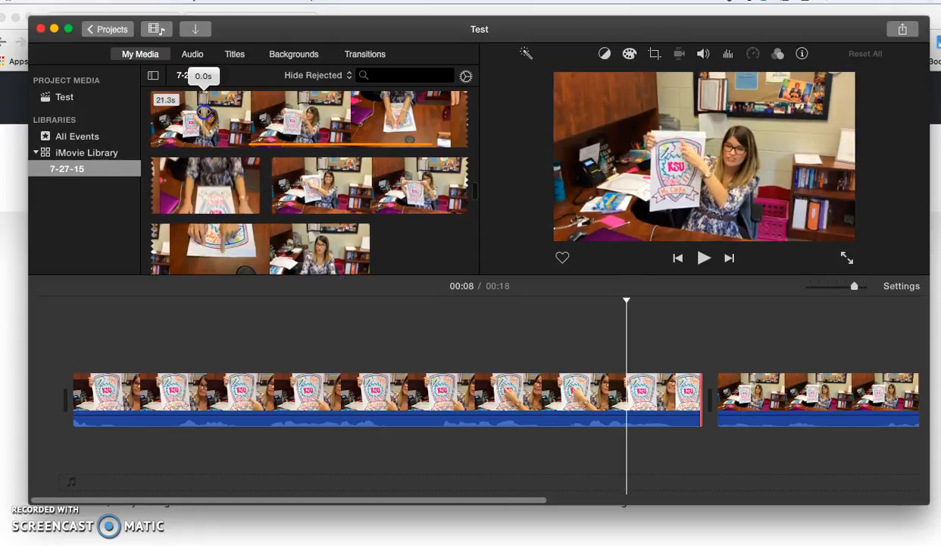
drag(183, 114, 360, 131)
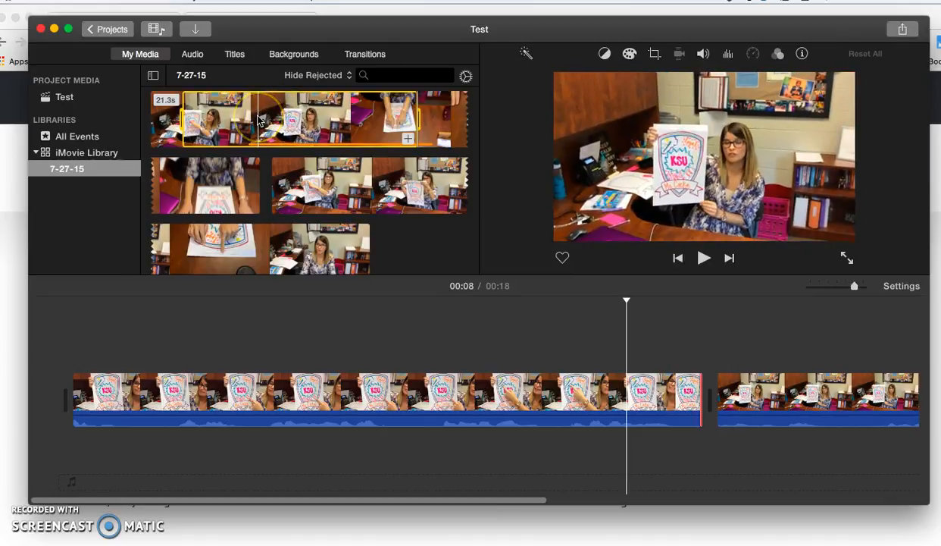
drag(260, 119, 799, 413)
click(470, 405)
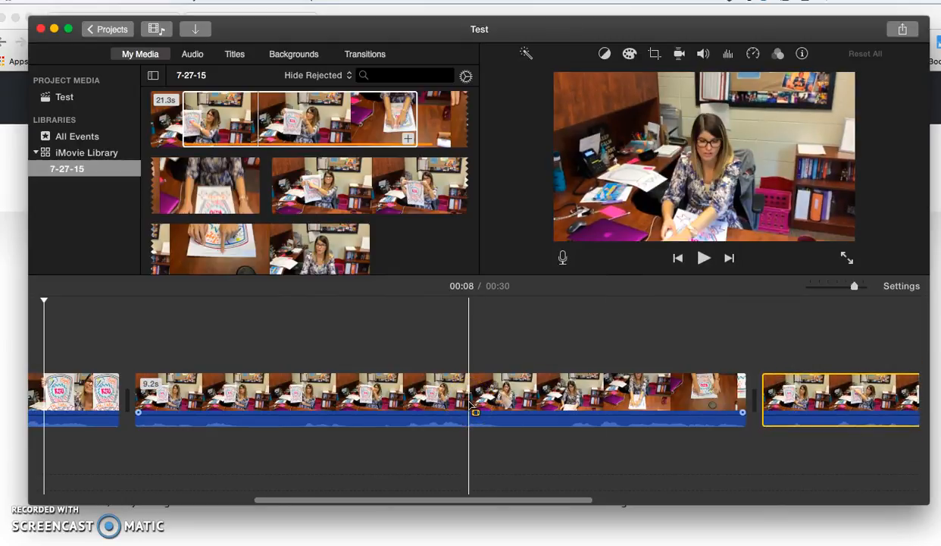
click(444, 395)
click(106, 339)
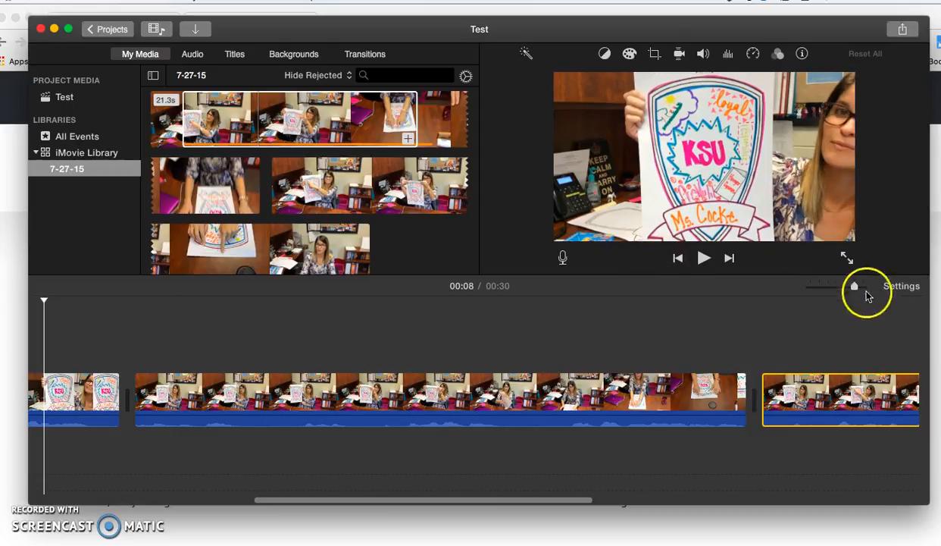
Step: Turn the timeline's audio waveforms off and back on in the project settings
click(905, 287)
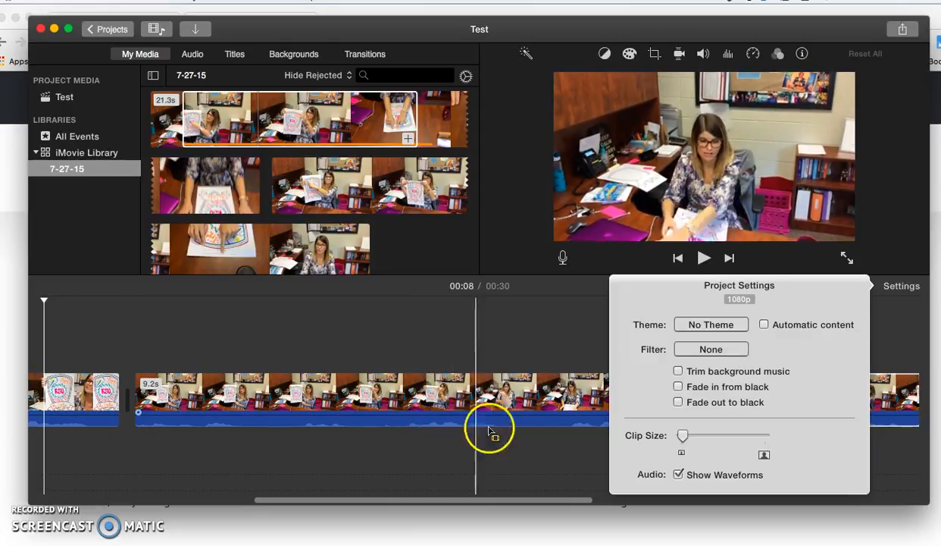
click(679, 475)
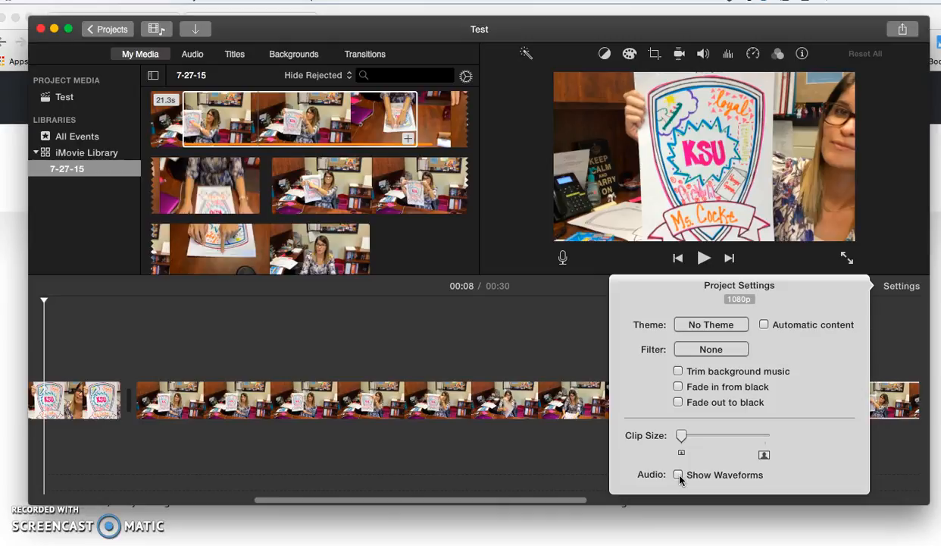
click(890, 289)
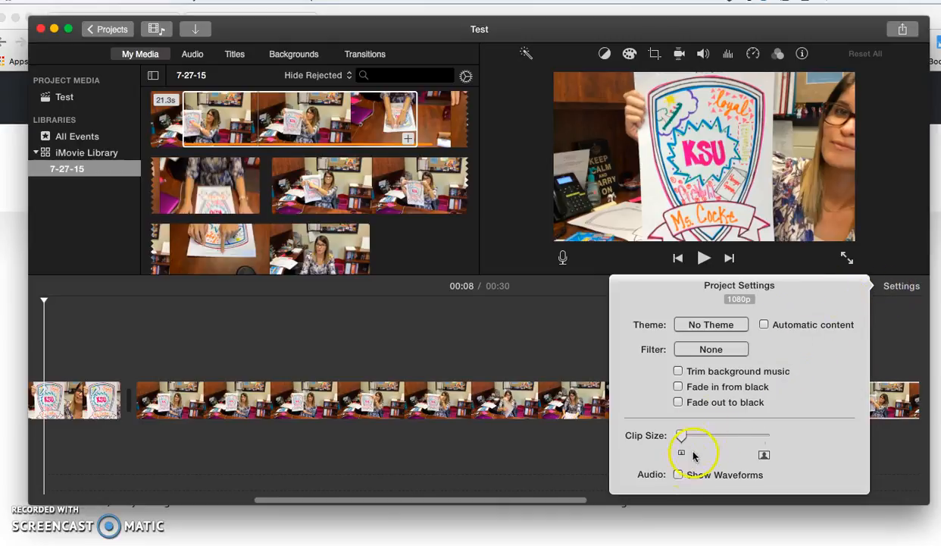
click(679, 475)
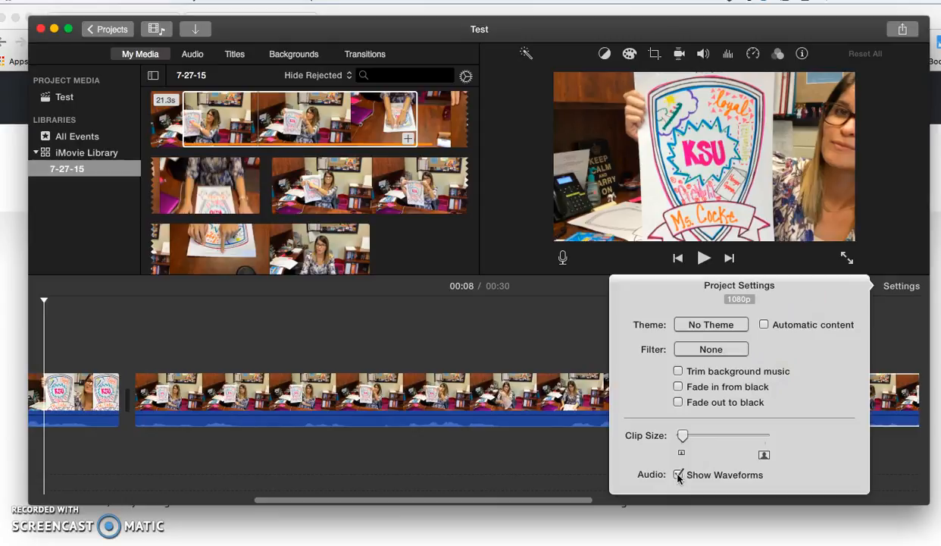
click(908, 288)
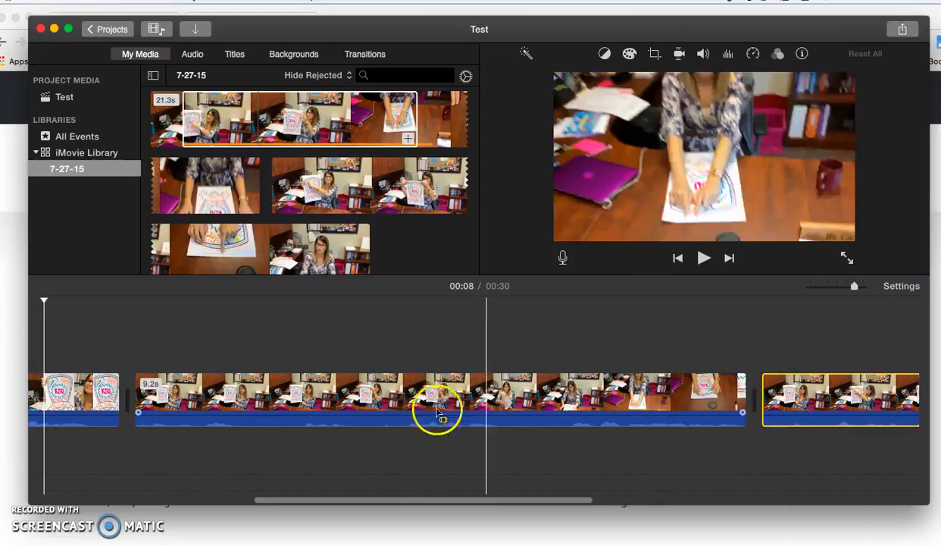
Step: Trim the end of the middle timeline clip so that it lasts 5.9 seconds
click(641, 388)
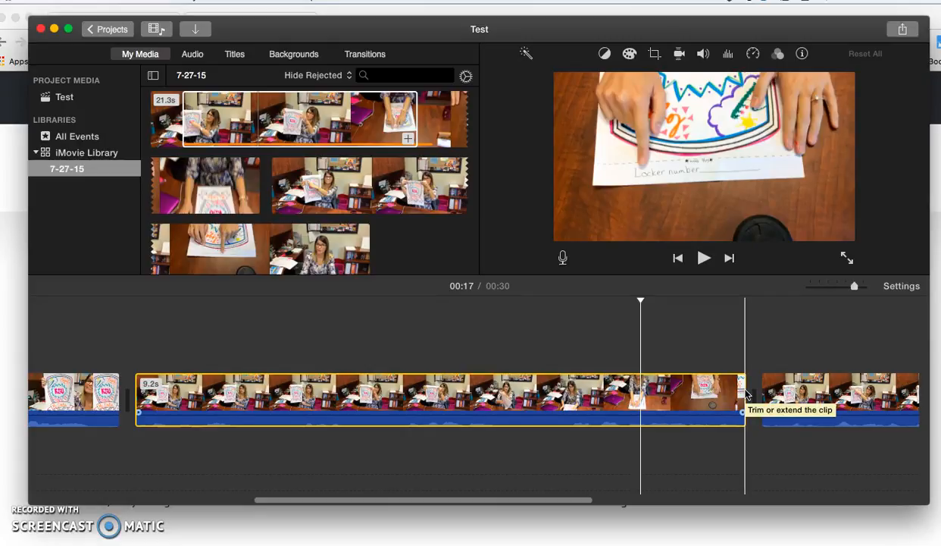
drag(746, 394, 577, 369)
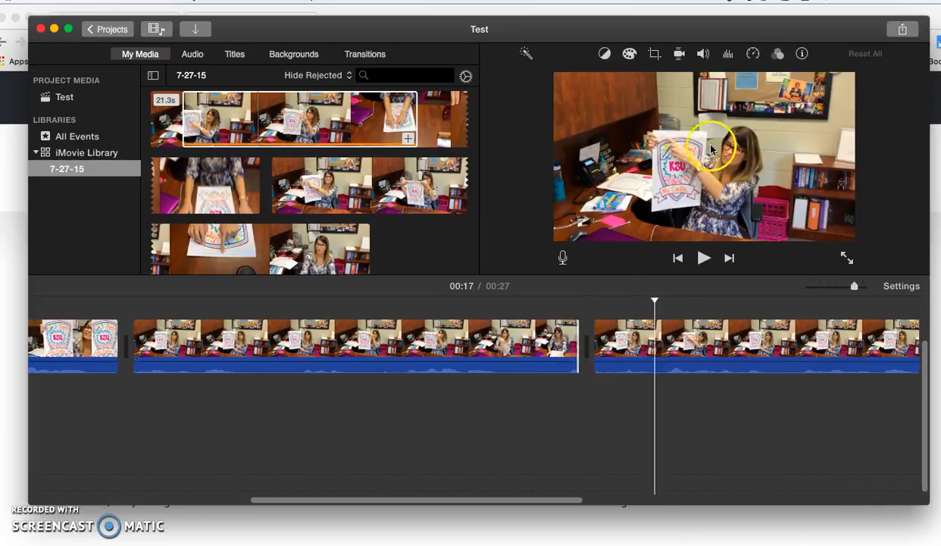
drag(576, 334, 522, 340)
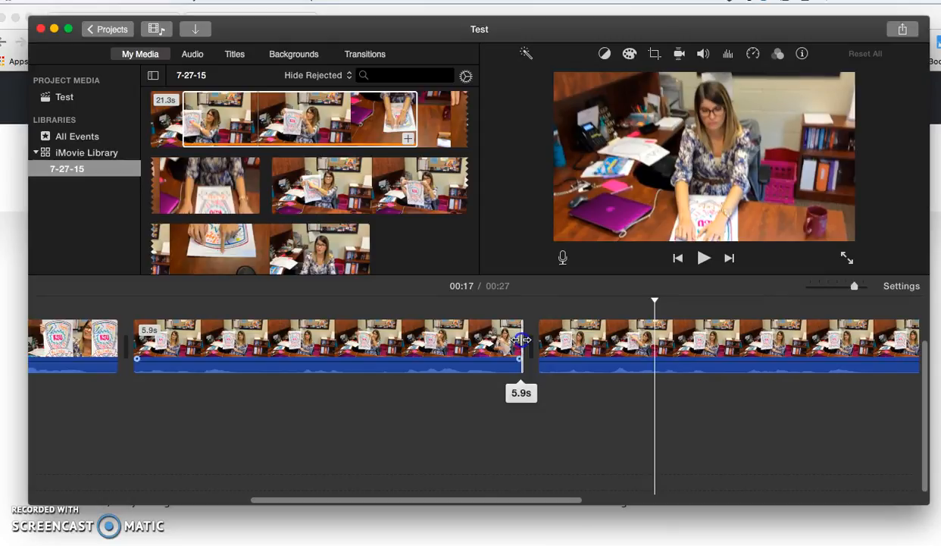
drag(521, 340, 521, 340)
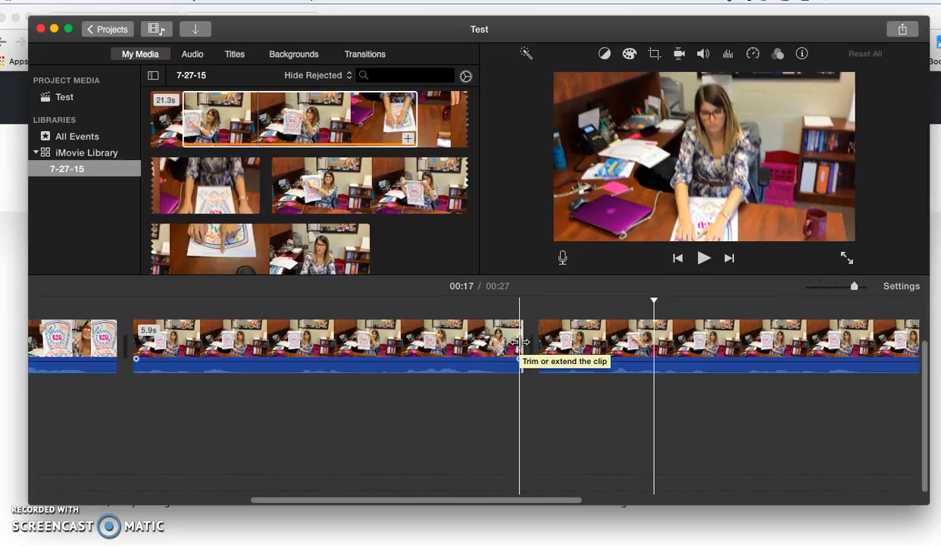
Step: Extend the middle clip's end to 11.5 seconds and trim it back to 8.3 seconds
drag(520, 341, 903, 342)
click(773, 327)
click(409, 133)
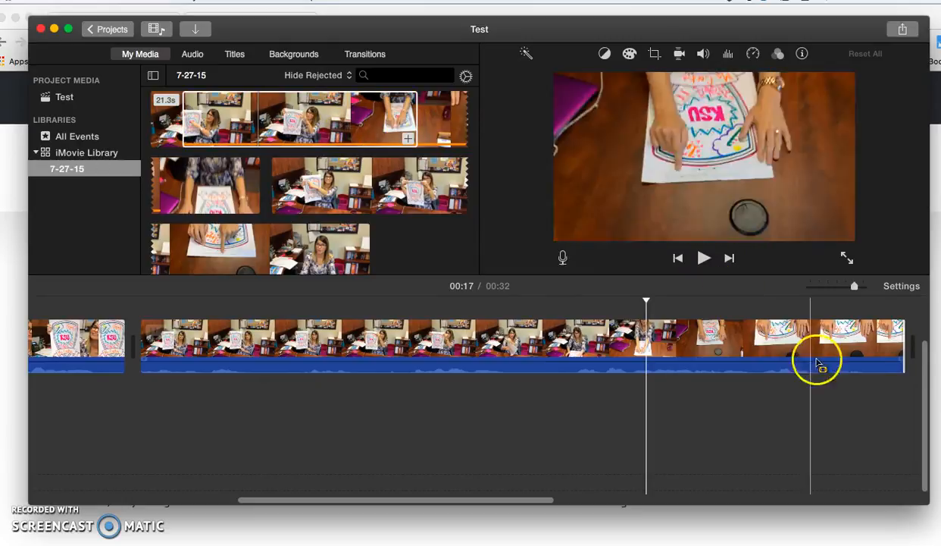
scroll(862, 375, right, 1)
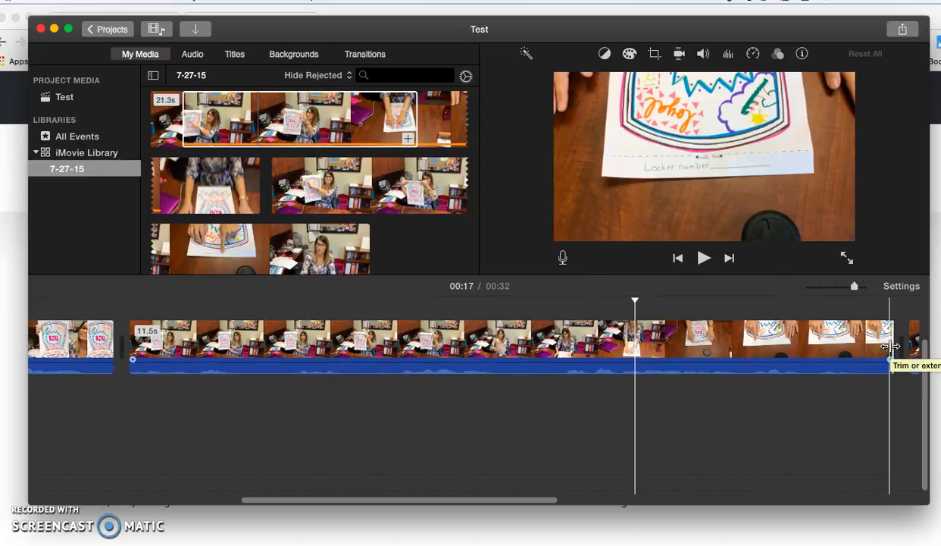
drag(890, 347, 680, 346)
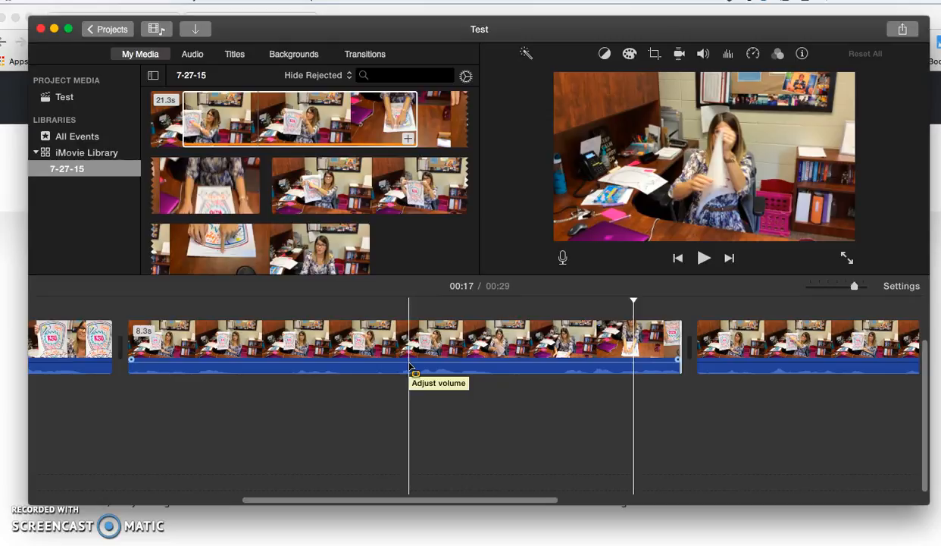
Step: Lower the middle clip's audio volume to 81% and further to 63%
mouse_move(410, 364)
mouse_down()
mouse_move(407, 355)
mouse_move(407, 362)
mouse_up()
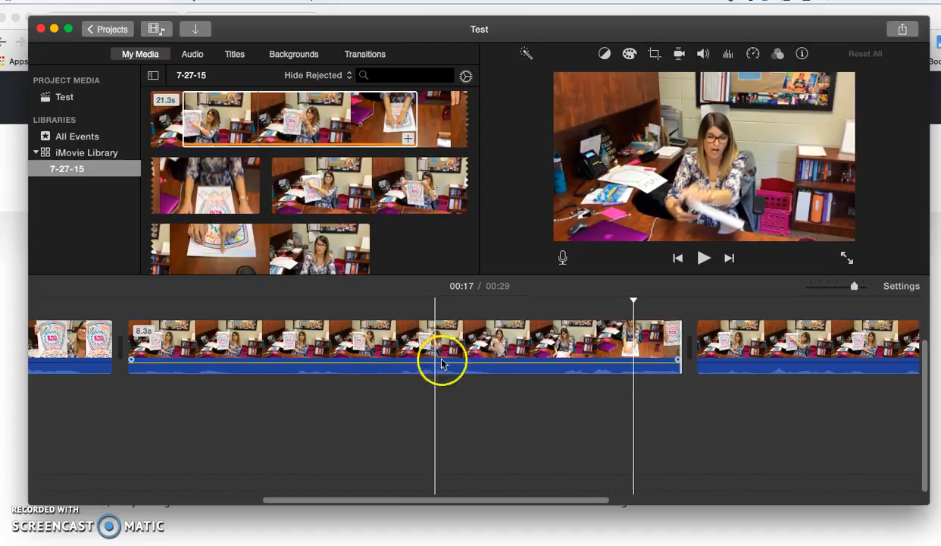
click(703, 53)
drag(620, 81, 617, 84)
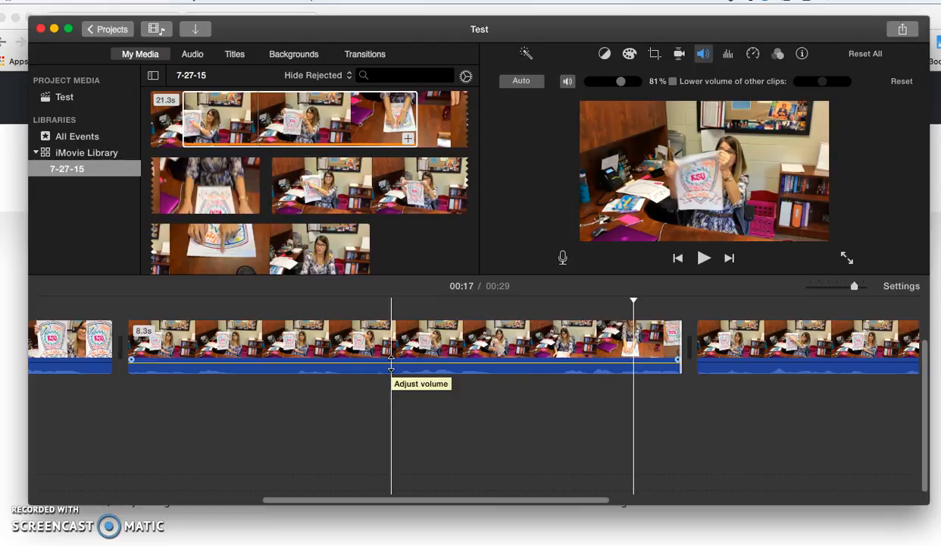
key(super+equal)
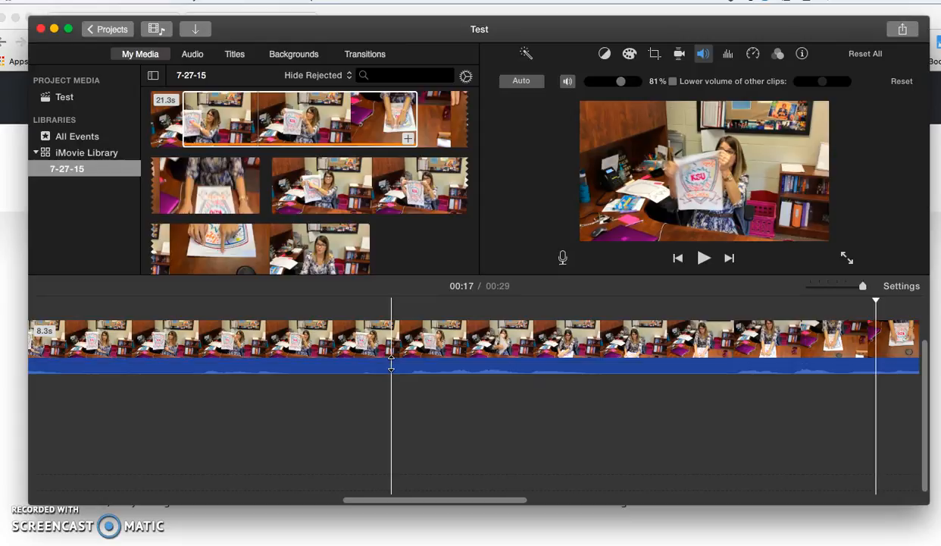
drag(391, 362, 429, 363)
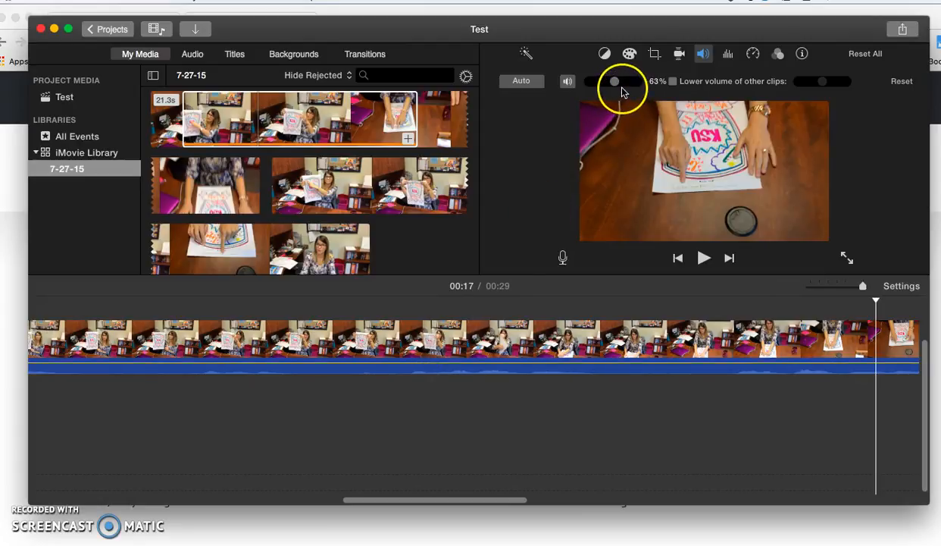
Step: Play the project from 00:13 in the middle clip and raise that clip's volume well above its original level
click(391, 354)
click(389, 349)
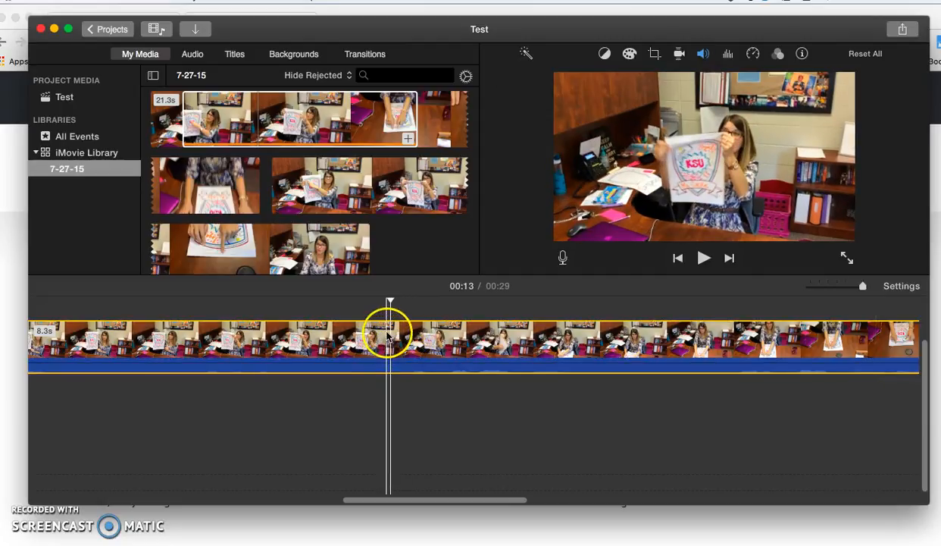
key(space)
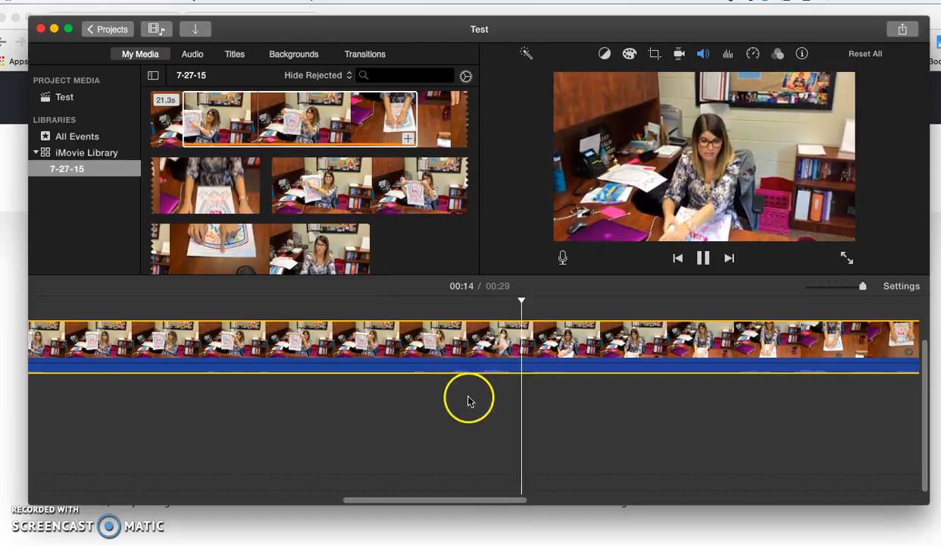
drag(493, 363, 487, 351)
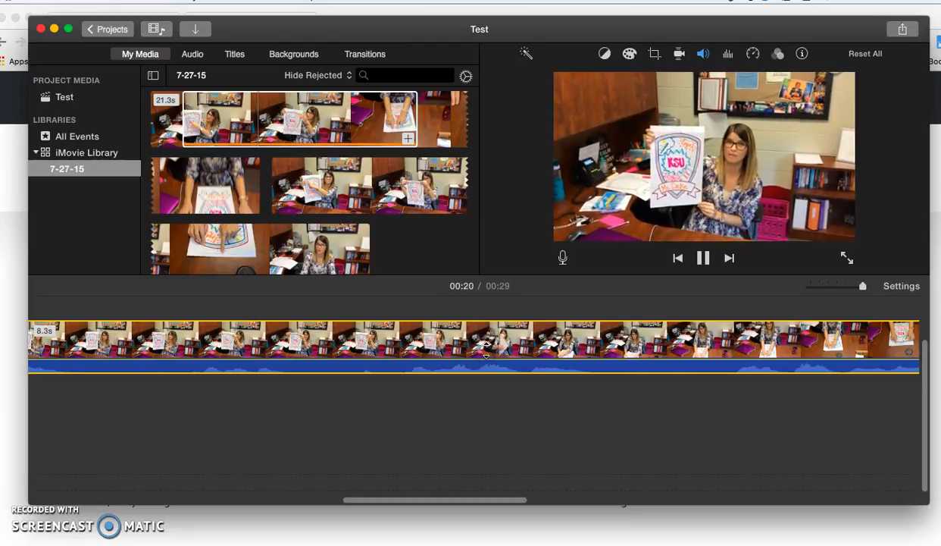
key(space)
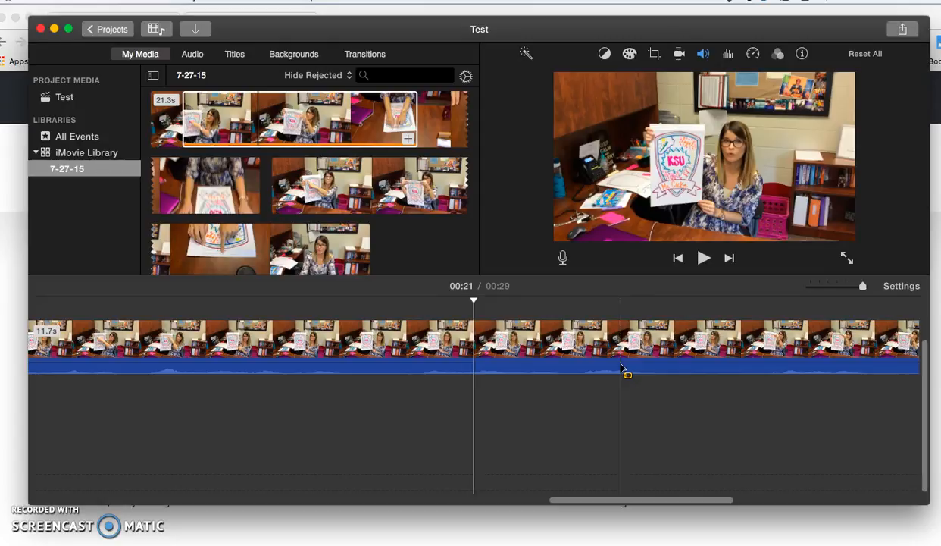
Step: Raise the third timeline clip's audio volume to 400%
drag(601, 362, 599, 354)
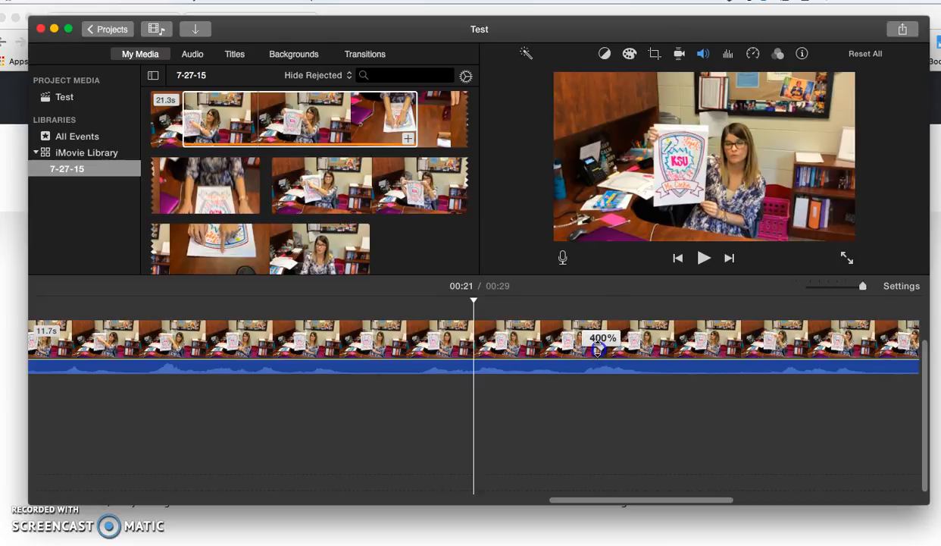
drag(598, 348, 598, 350)
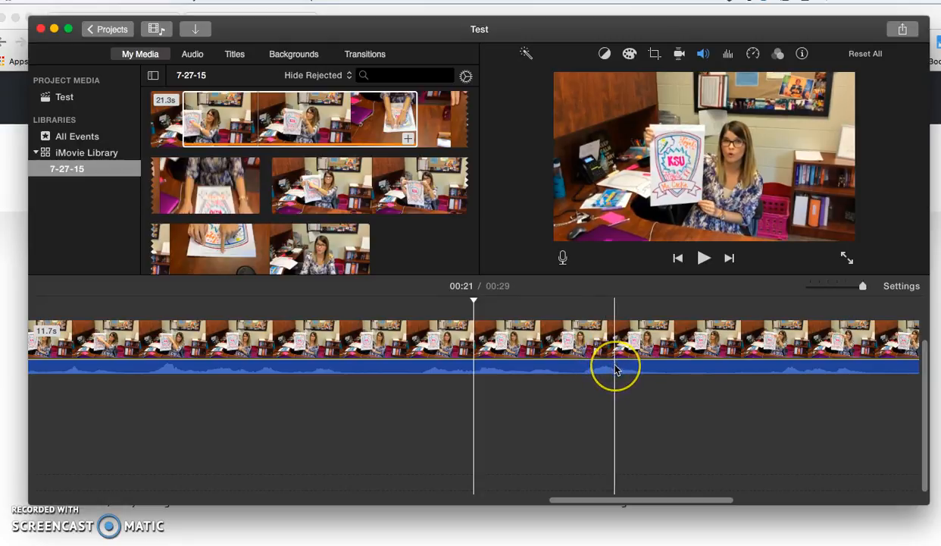
drag(615, 369, 578, 368)
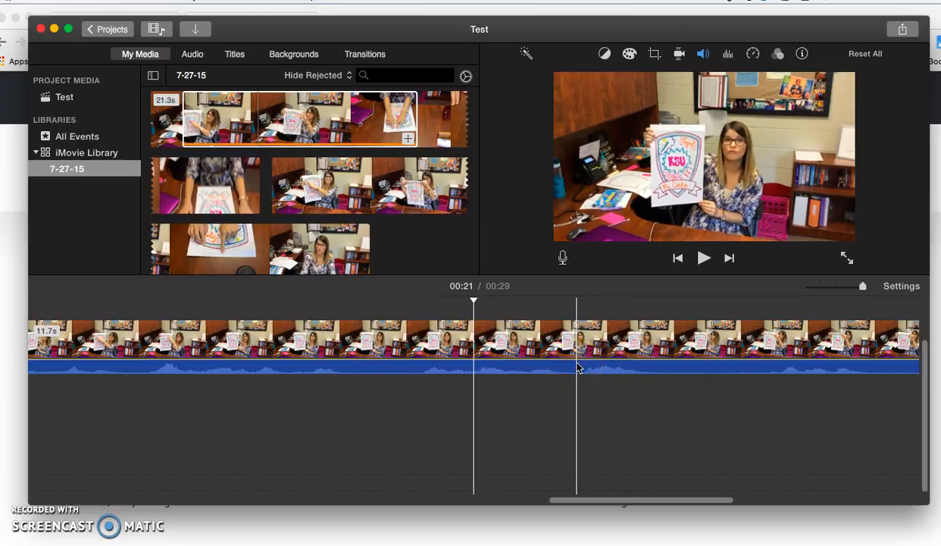
Step: Zoom the timeline out until all three clips fit in view
click(349, 500)
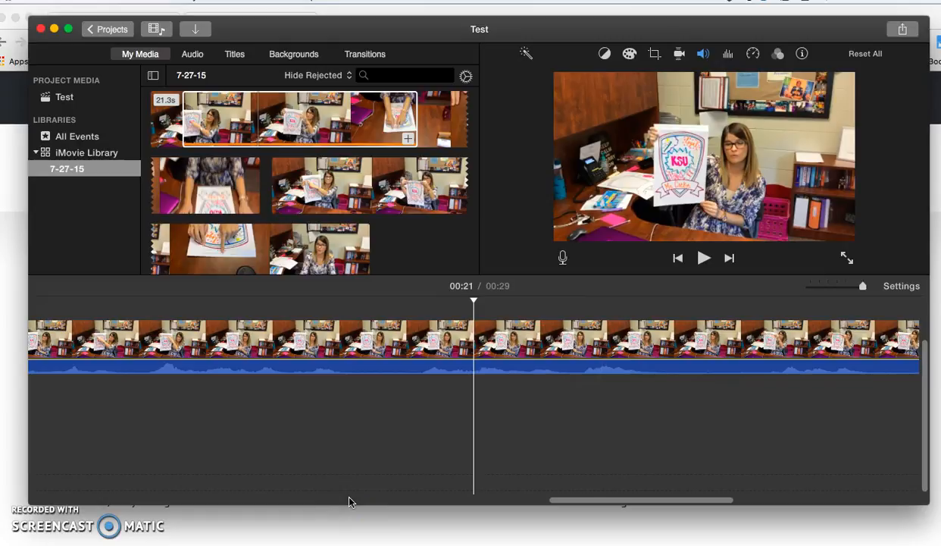
click(557, 395)
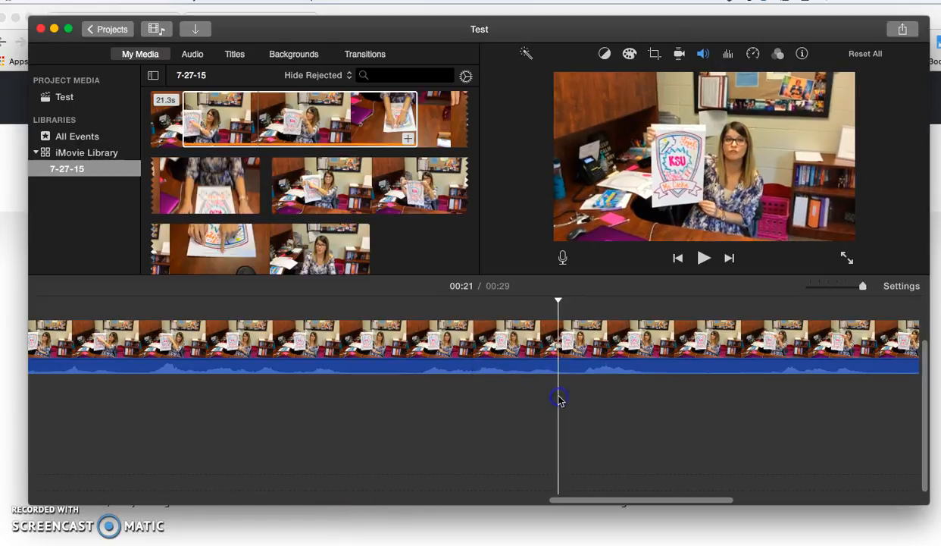
key(super+minus)
key(super+minus)
key(super+minus)
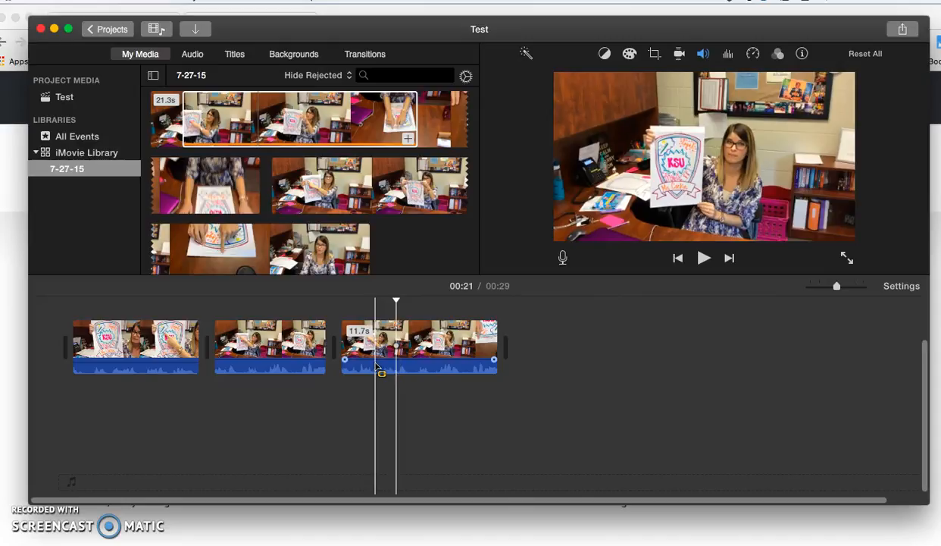
Step: Undo the third clip's last volume change, look at the audio browser and return to the event footage
key(super+z)
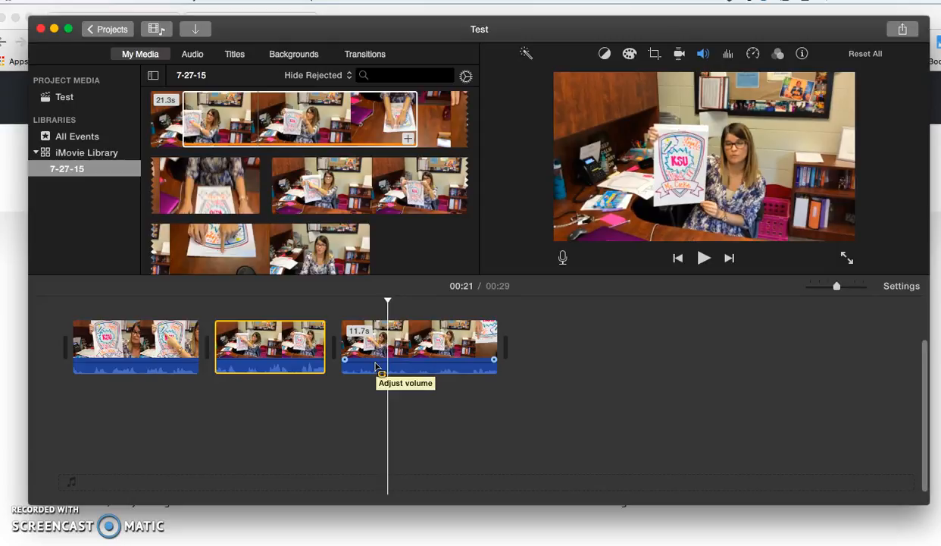
click(375, 366)
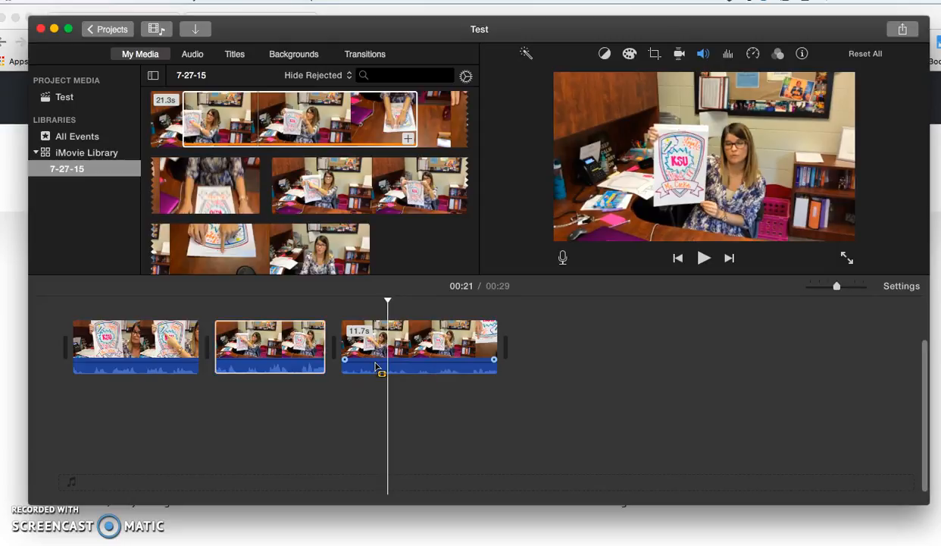
key(super+2)
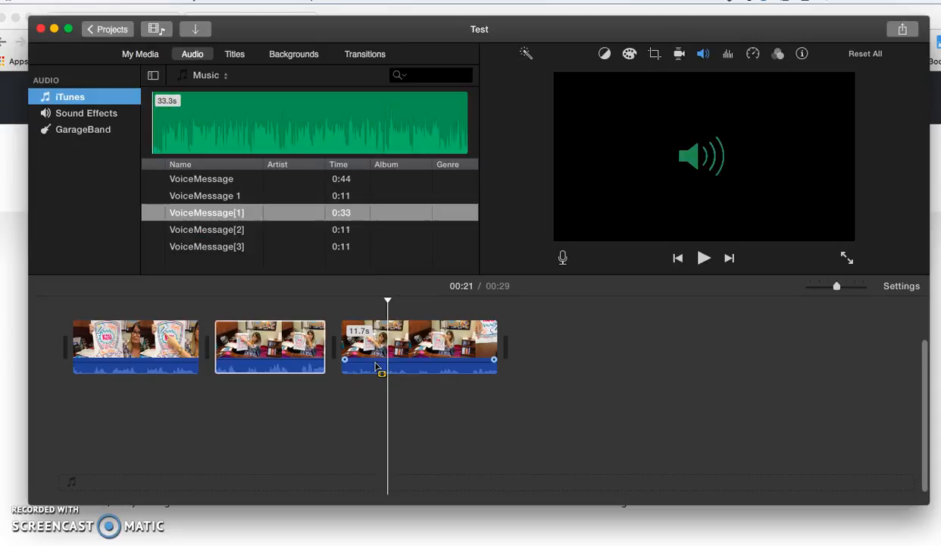
key(super+1)
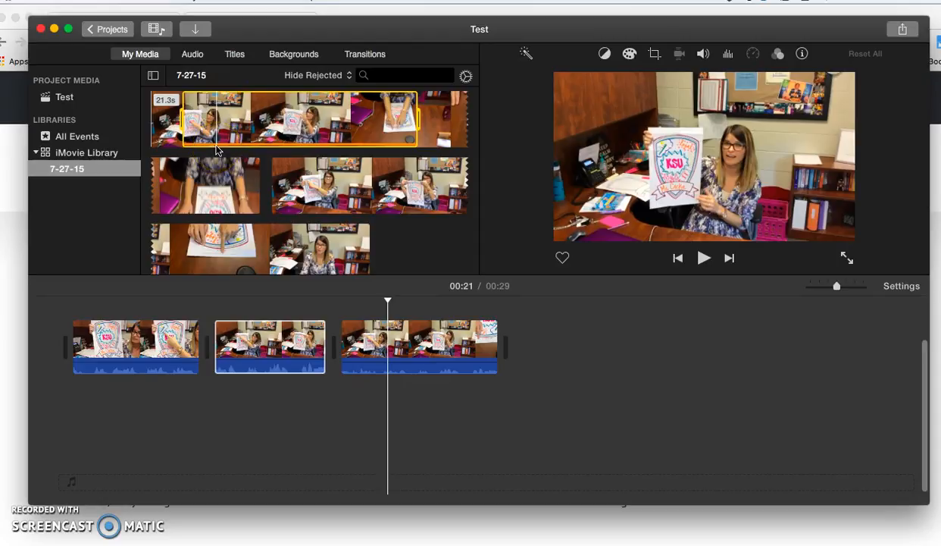
Step: Browse the available transitions and add a Cross Blur between the first and second timeline clips
click(358, 57)
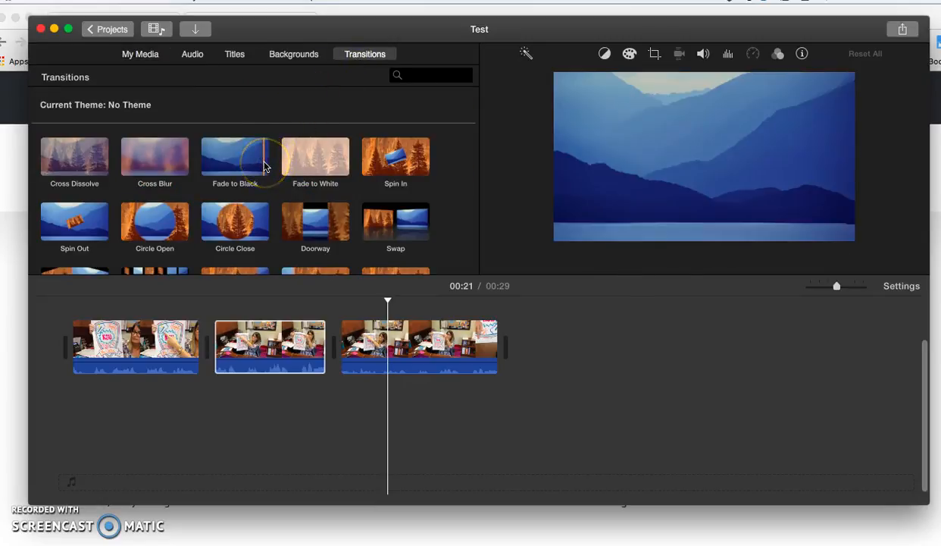
scroll(265, 167, down, 3)
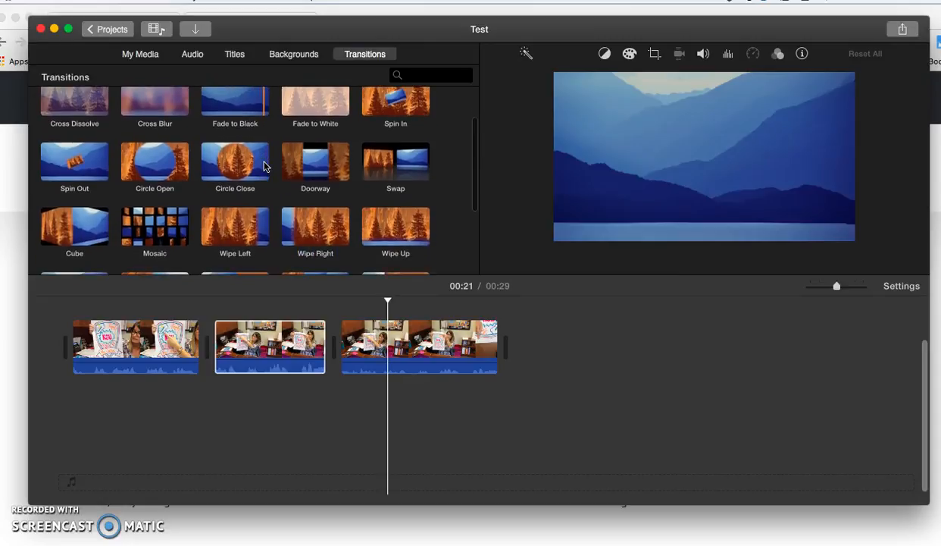
scroll(265, 167, up, 1)
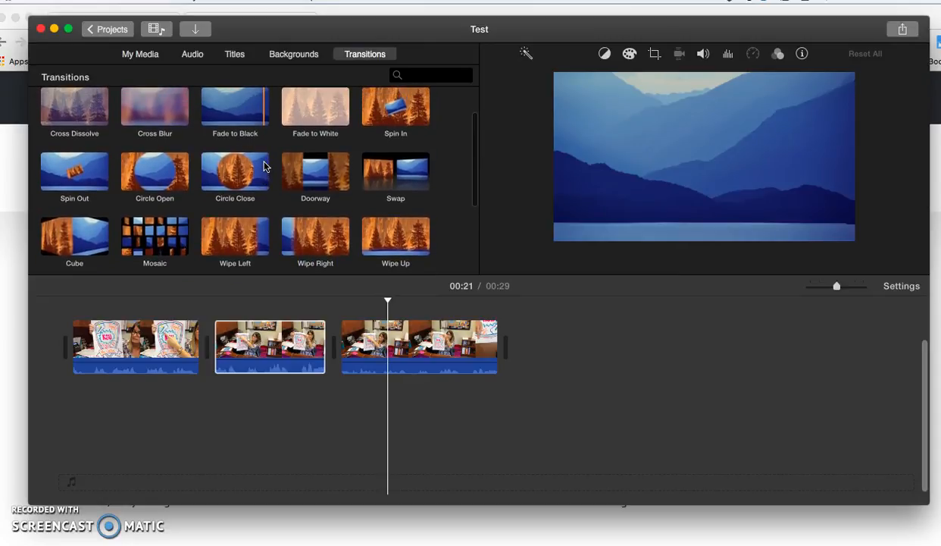
scroll(264, 167, down, 3)
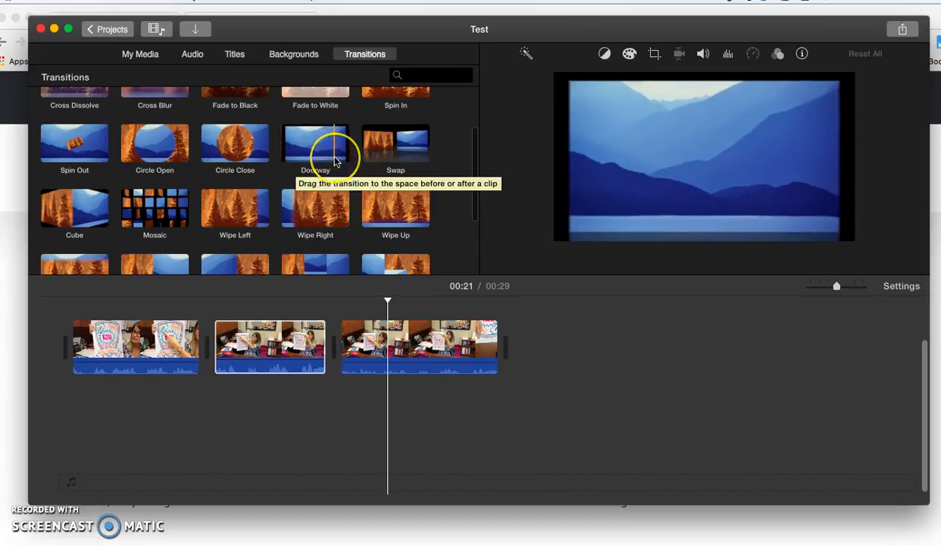
scroll(318, 163, up, 2)
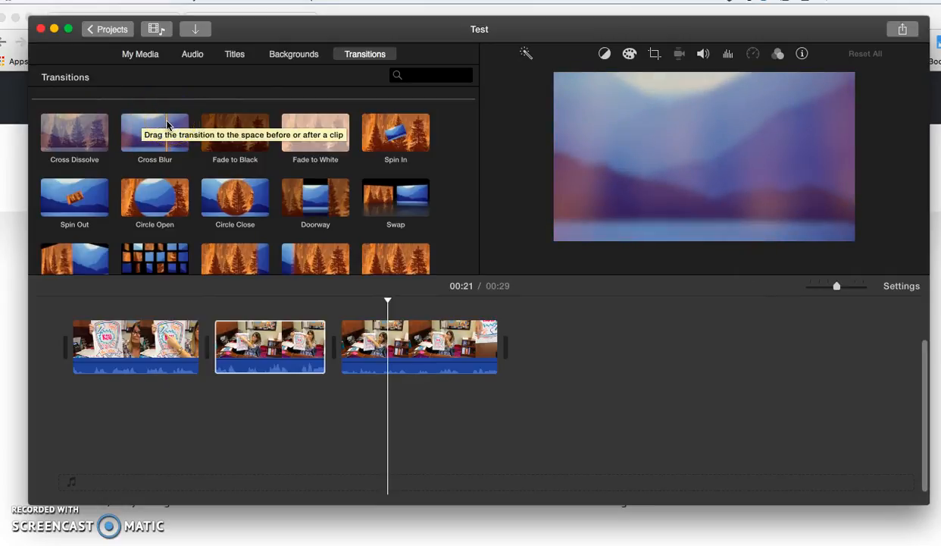
drag(167, 125, 203, 347)
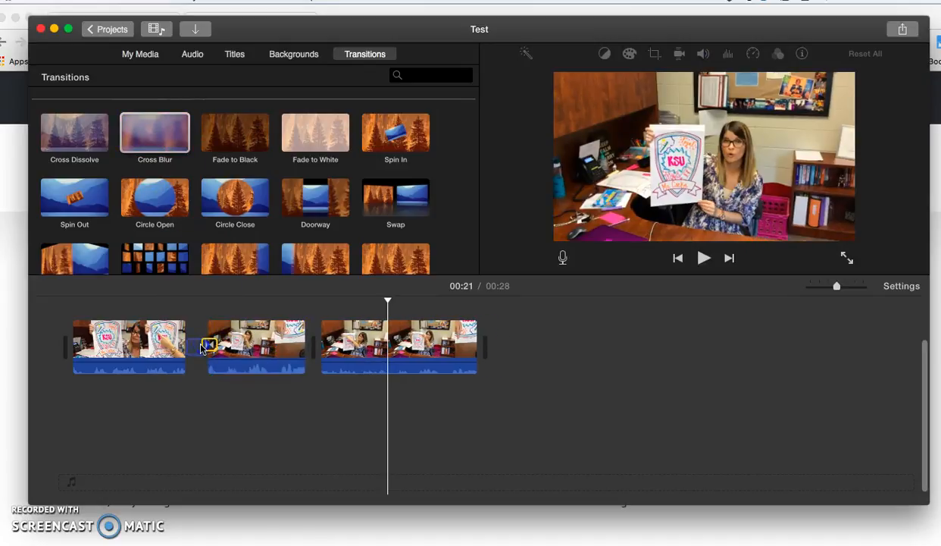
drag(202, 347, 202, 347)
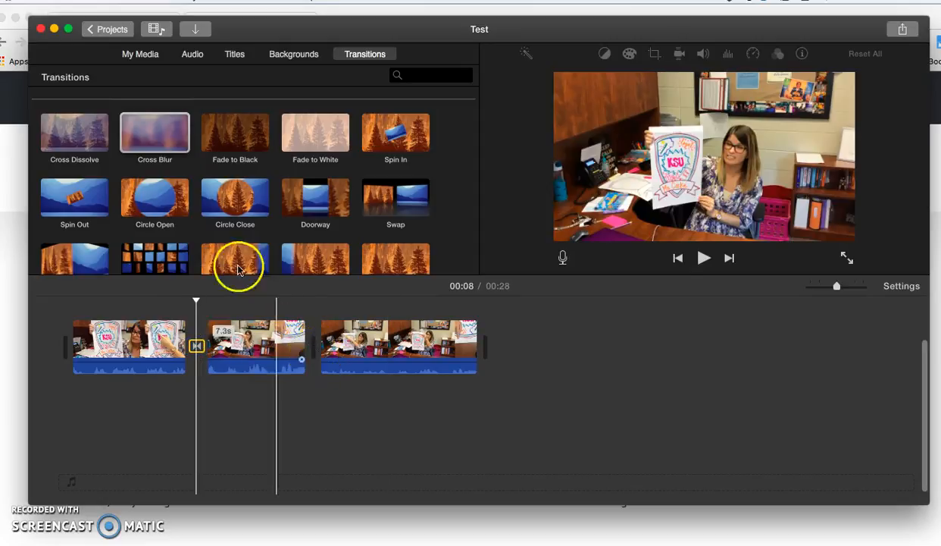
Step: Add a Cross Dissolve transition before the first clip and play the movie from the start through the second transition
drag(91, 128, 115, 350)
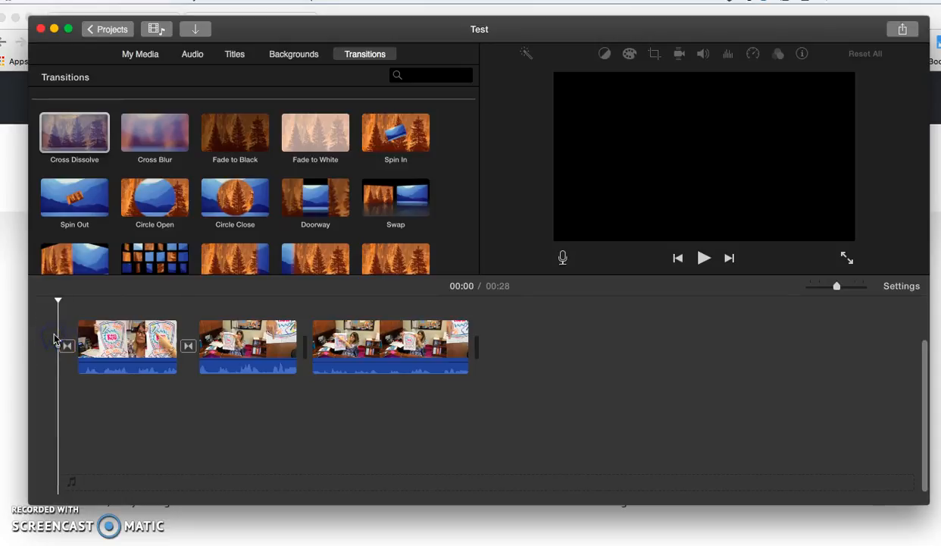
click(59, 345)
key(space)
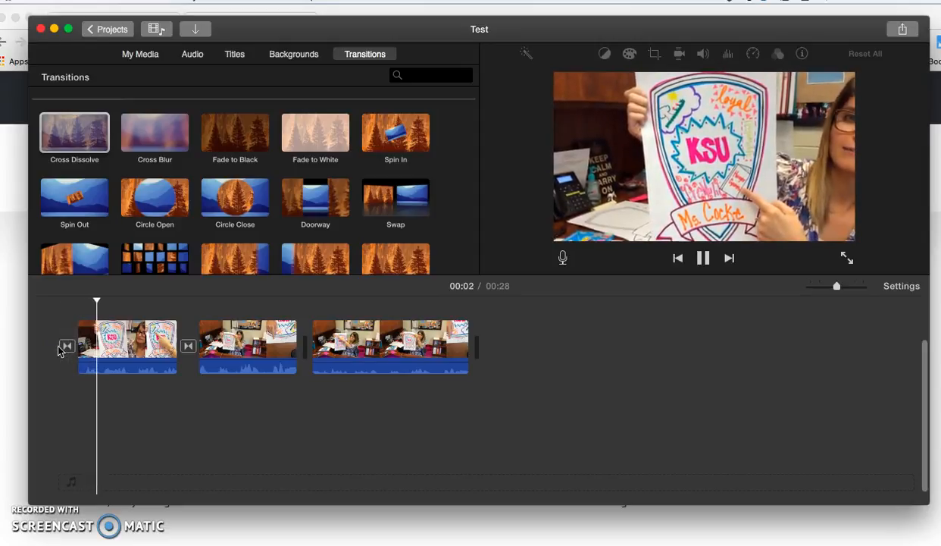
click(65, 346)
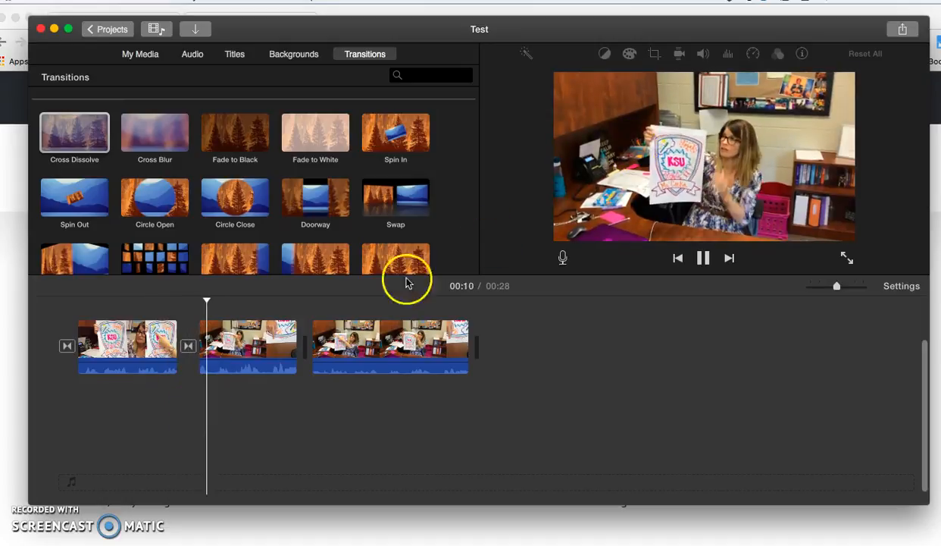
click(271, 369)
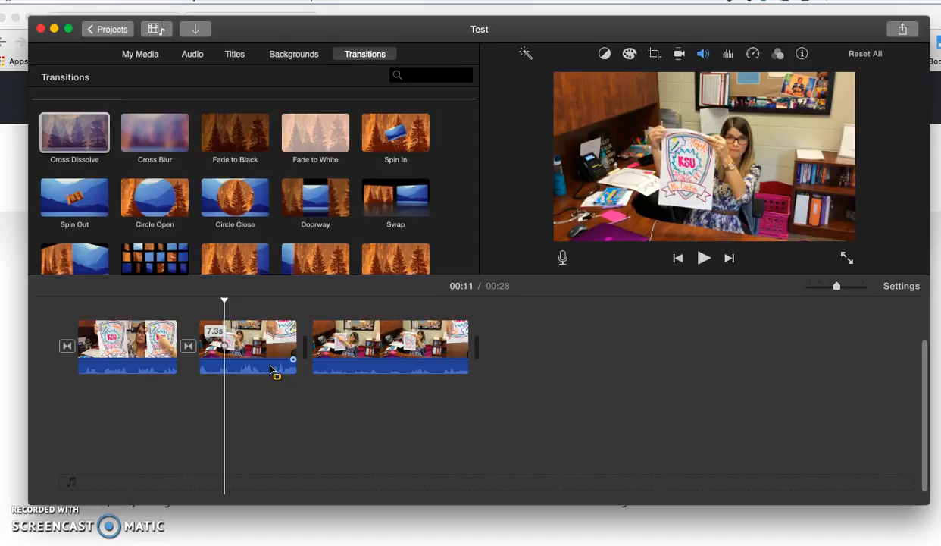
Step: Browse the title styles and add a Focus title over the first timeline clip
click(159, 40)
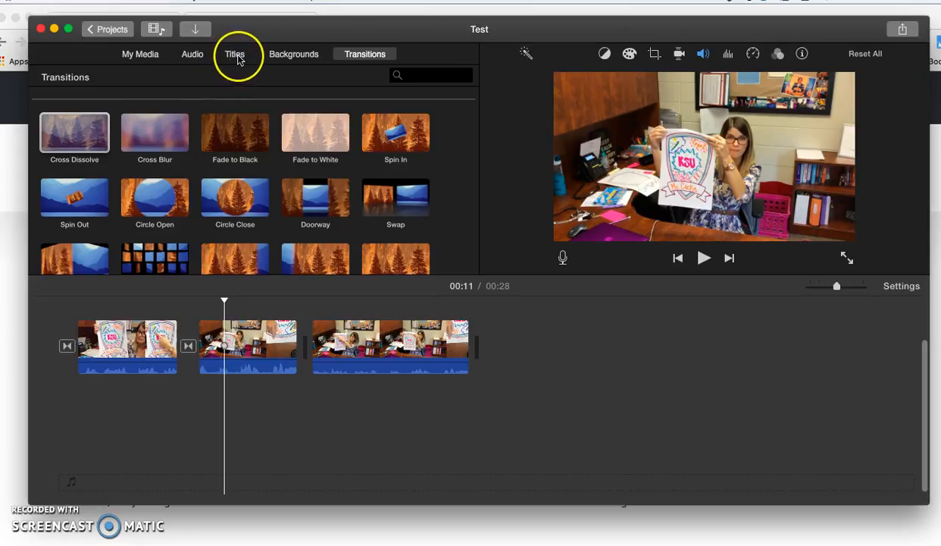
click(237, 54)
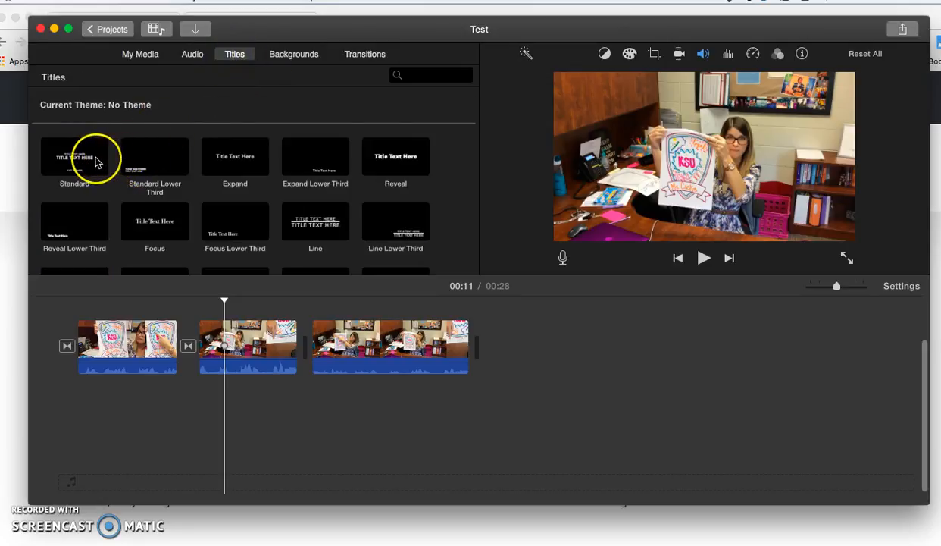
scroll(95, 162, down, 3)
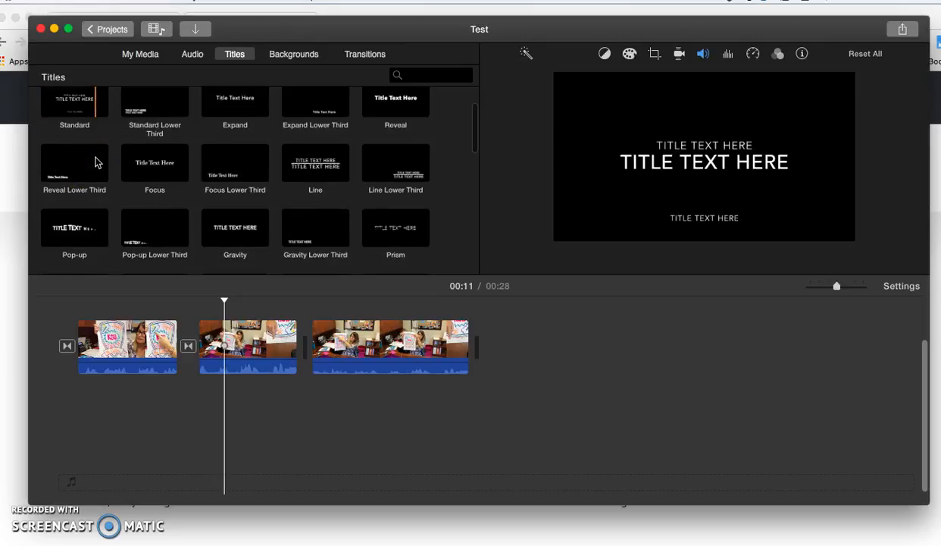
scroll(95, 163, down, 3)
click(63, 179)
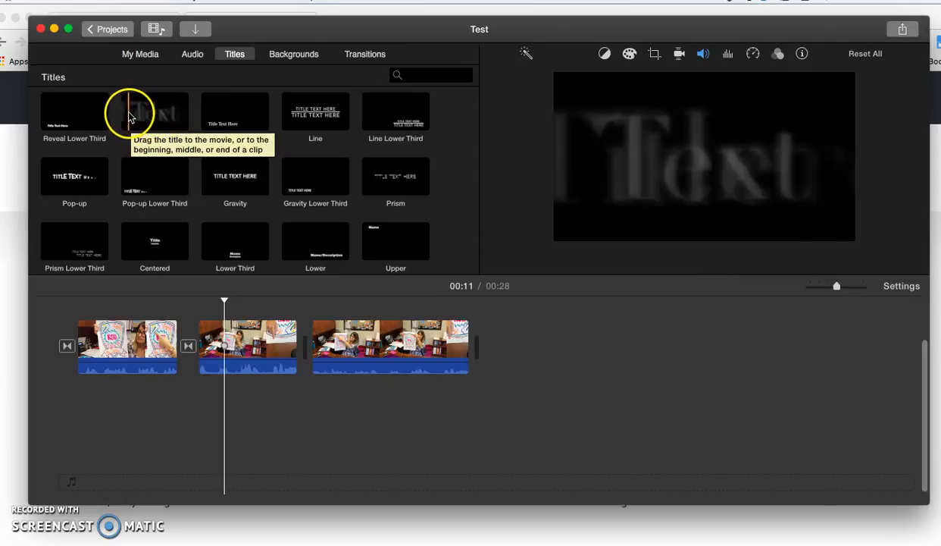
drag(129, 115, 129, 343)
Step: Replace the Focus title's placeholder text with "Test Video - Intermediate"
click(125, 308)
click(740, 199)
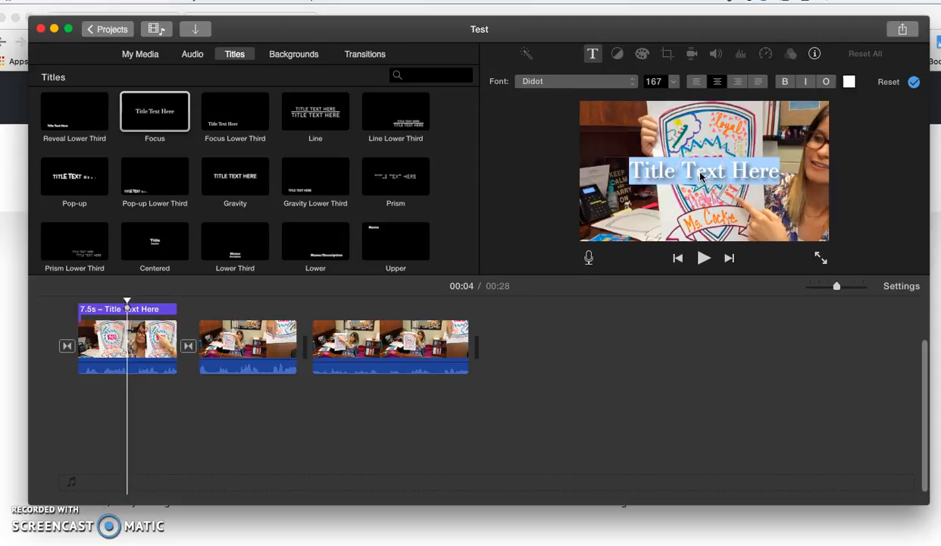
key(BackSpace)
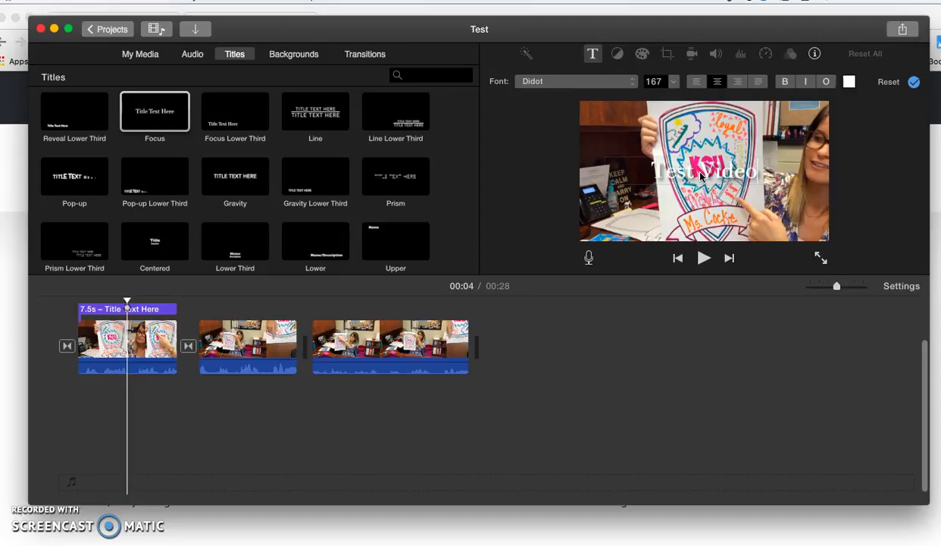
text(Test Video - Interme)
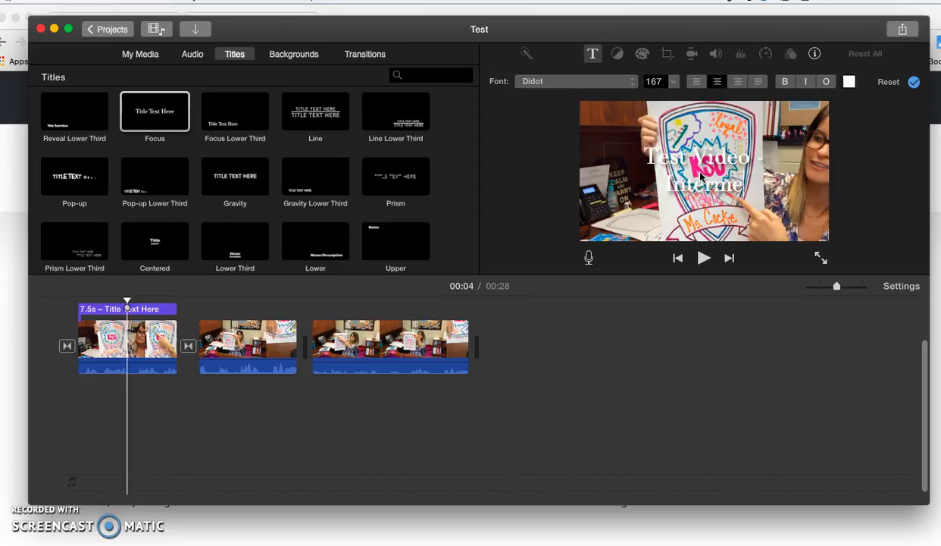
text(diate)
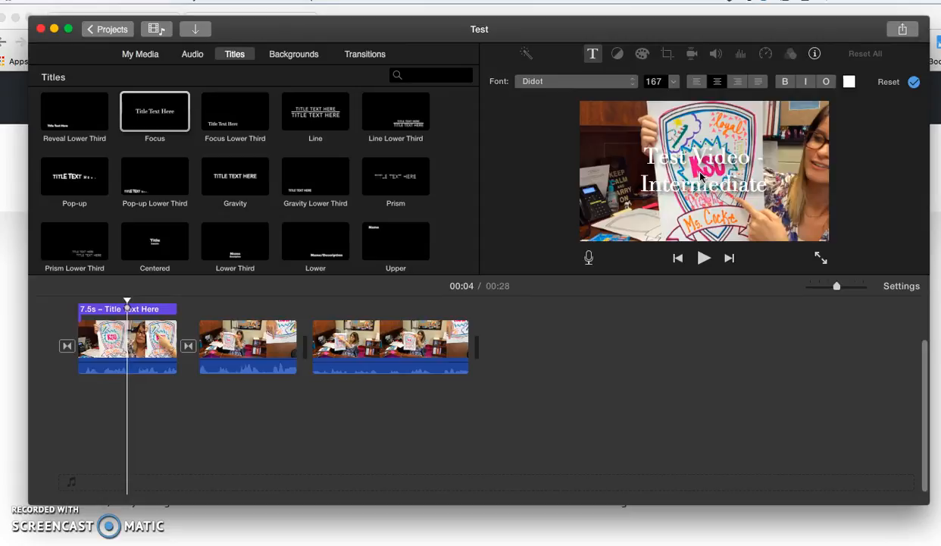
key(super+a)
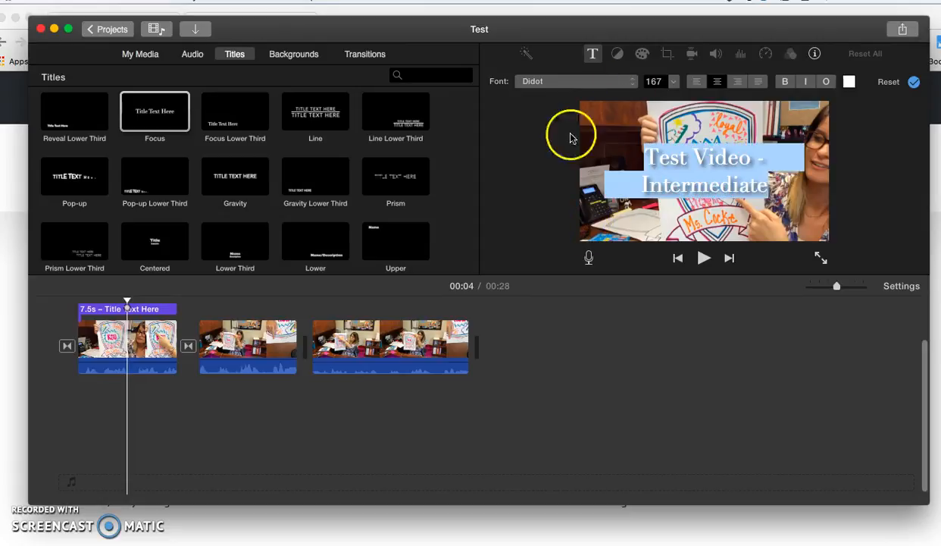
Step: Play the movie from the opening transition to preview the title over the first clip
click(67, 328)
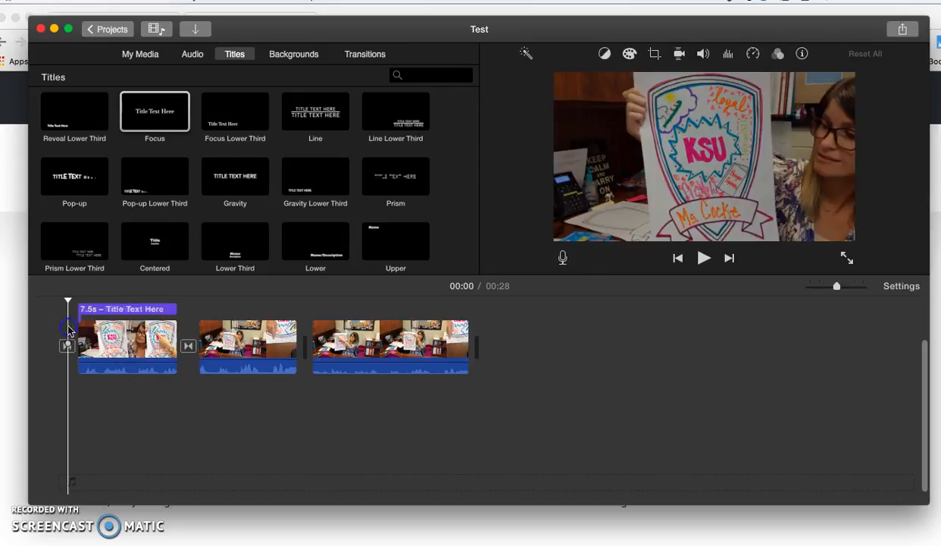
key(space)
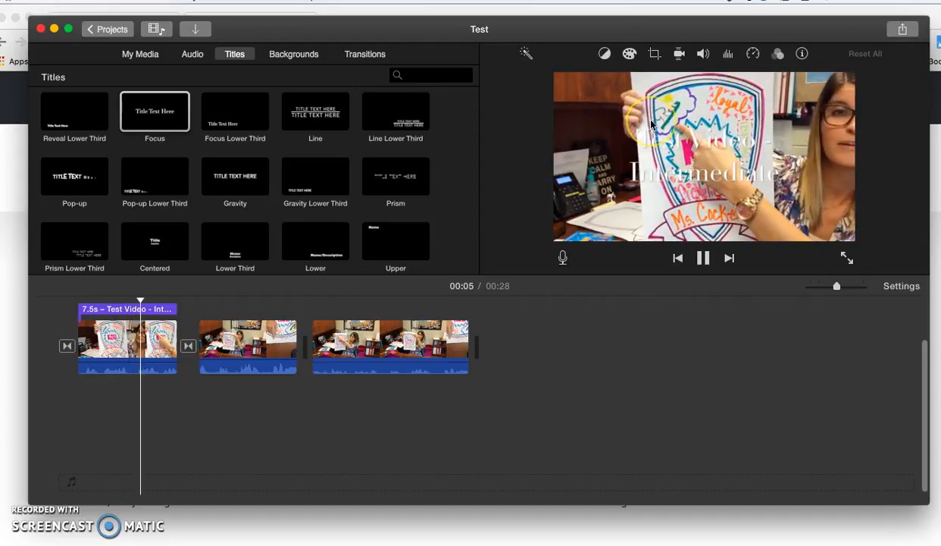
key(space)
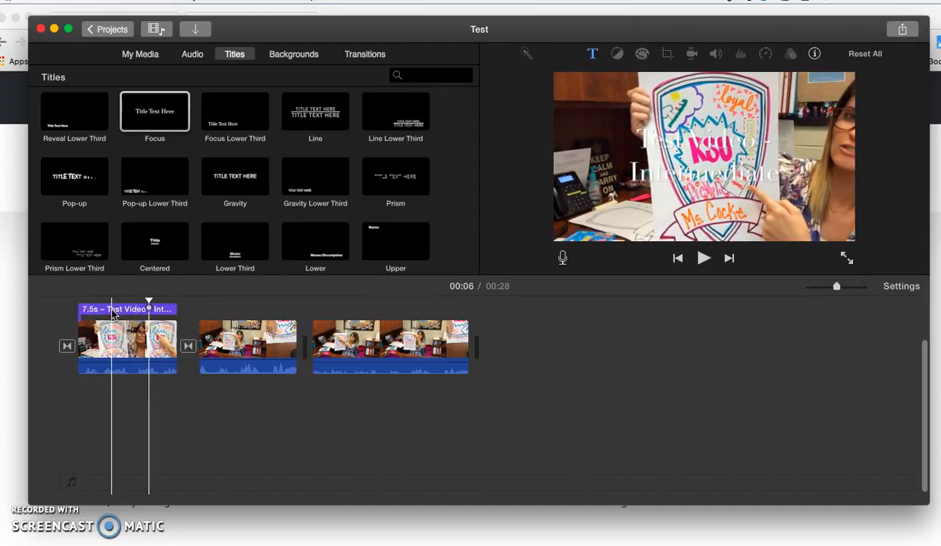
Step: Change the text colour of the first clip's title to blue-violet using the colour wheel
double_click(113, 309)
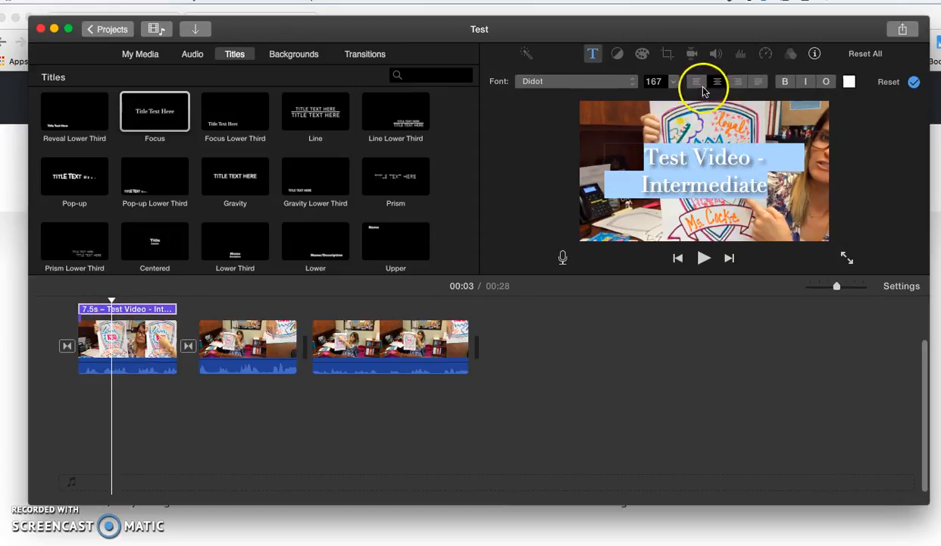
click(849, 81)
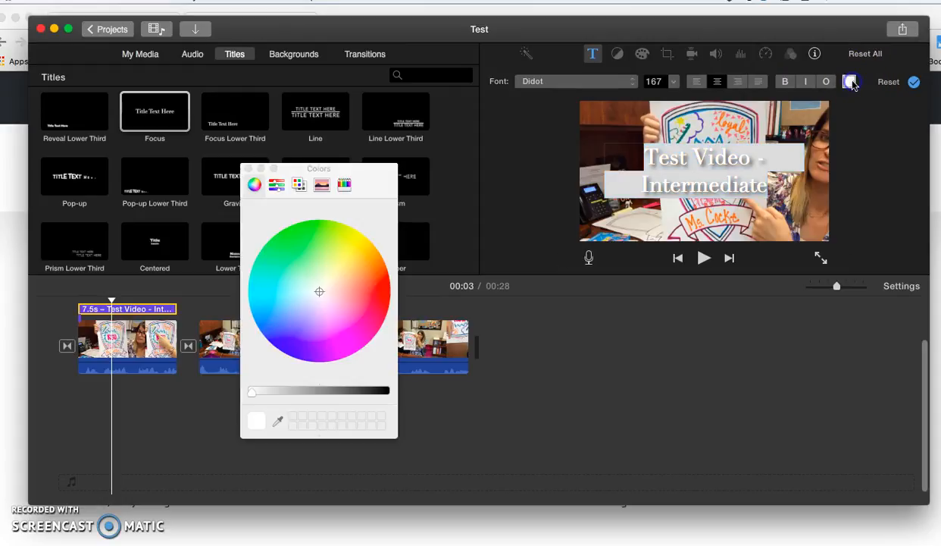
mouse_move(379, 297)
mouse_down()
mouse_move(388, 291)
mouse_move(349, 340)
mouse_move(293, 351)
mouse_up()
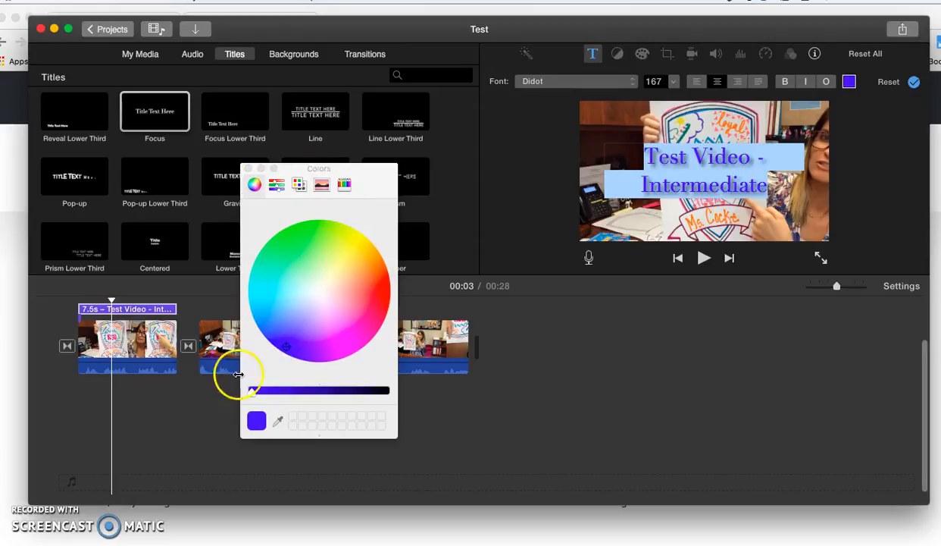
click(249, 170)
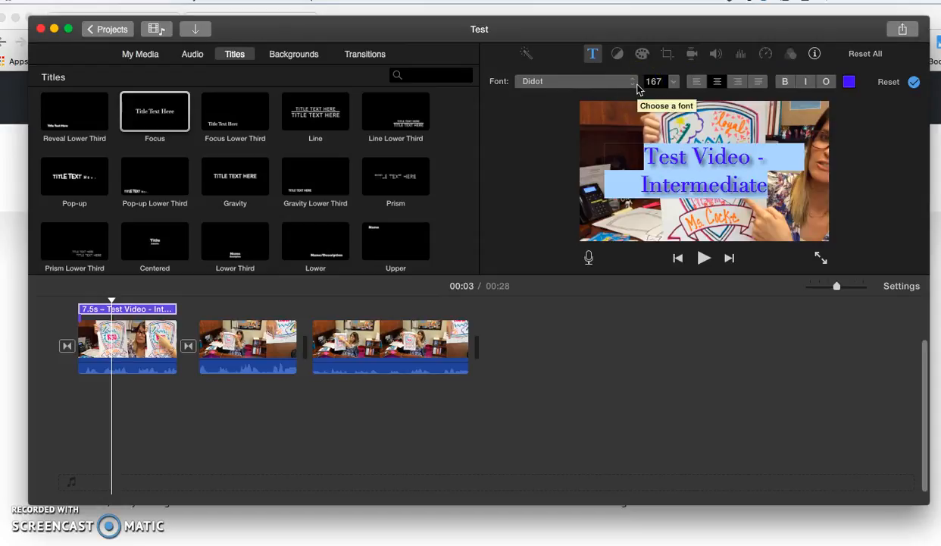
Step: Leave the title's text editing and return the playhead to the very start of the movie
click(52, 310)
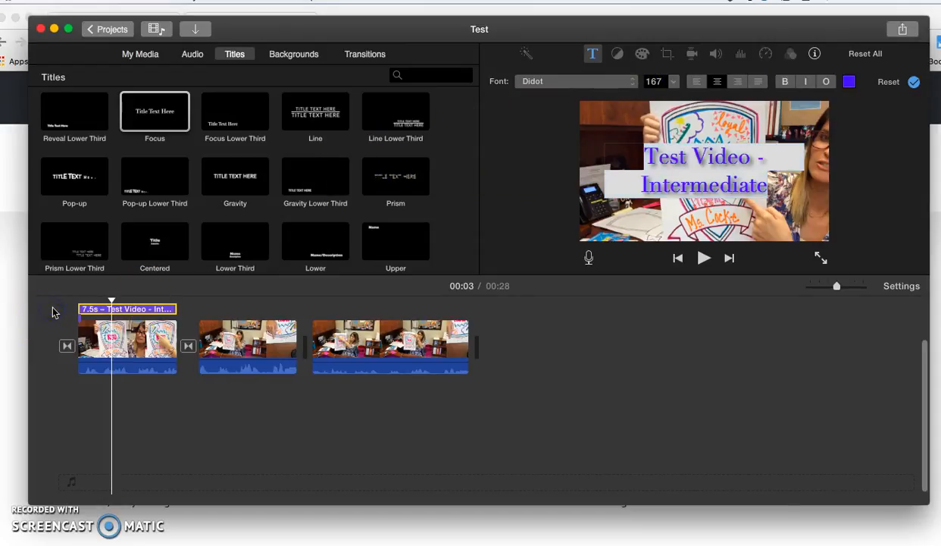
click(64, 307)
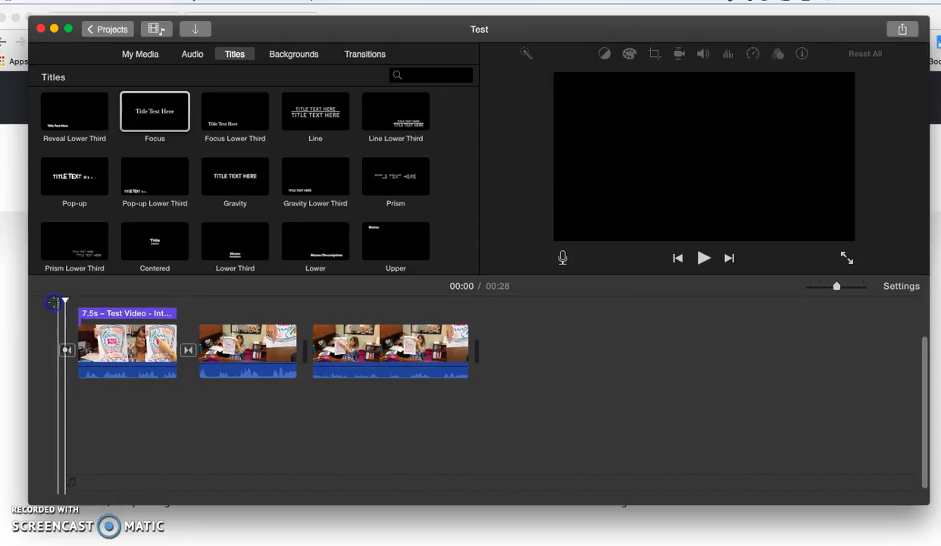
click(72, 327)
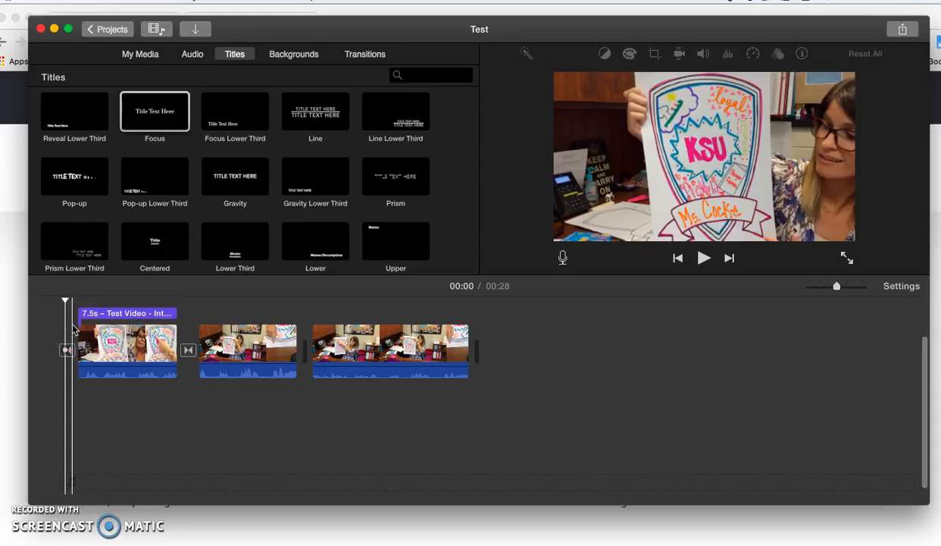
click(59, 301)
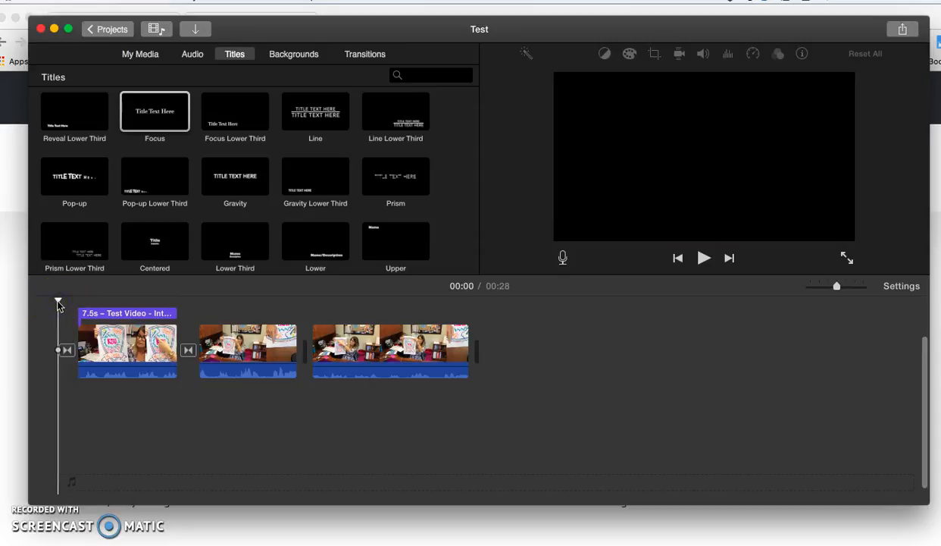